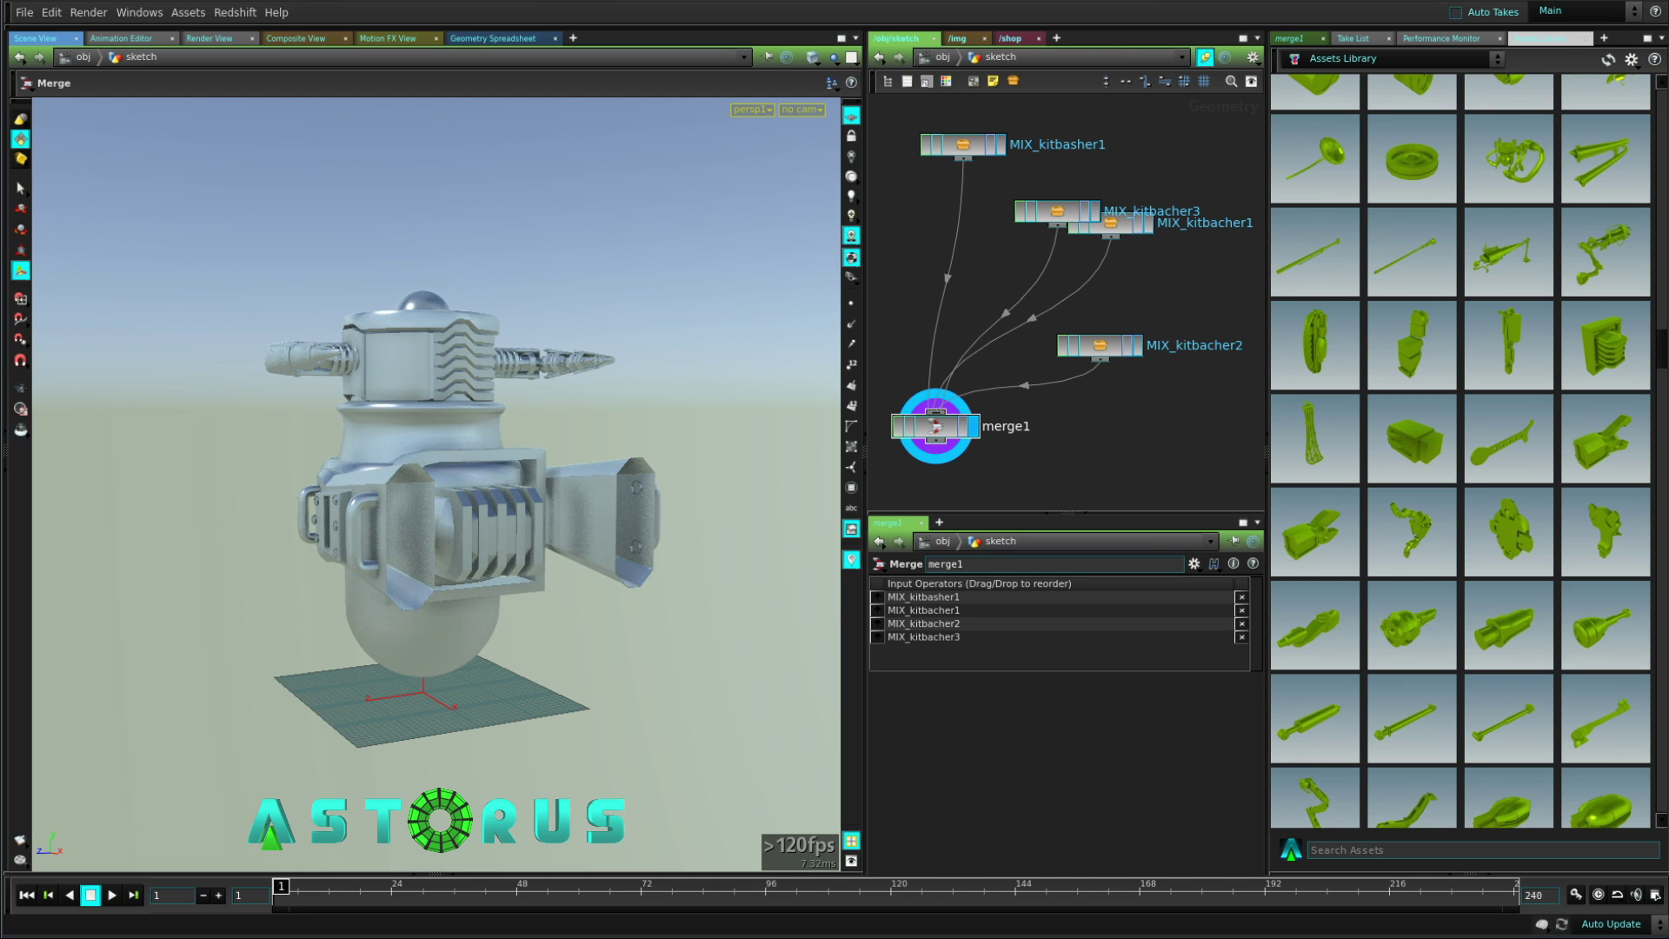
Return to the object level, hide the sketch object and place its node beside boss_03
key(u)
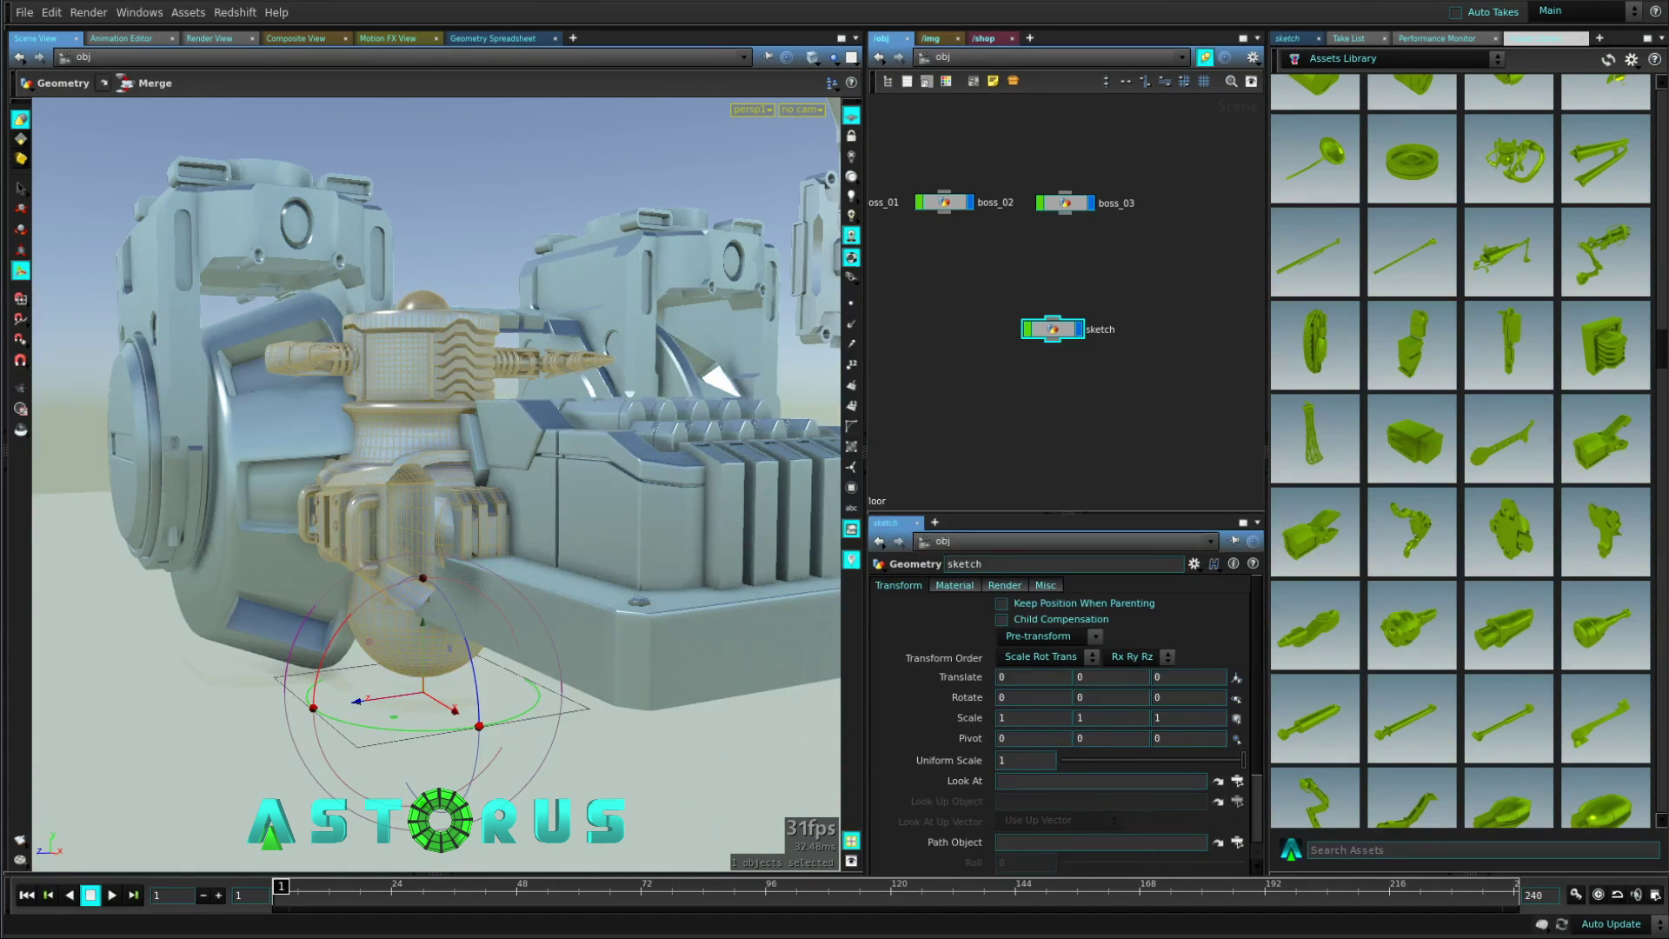
click(1079, 329)
mouse_move(1053, 328)
mouse_down()
mouse_move(1131, 309)
mouse_move(1194, 207)
mouse_up()
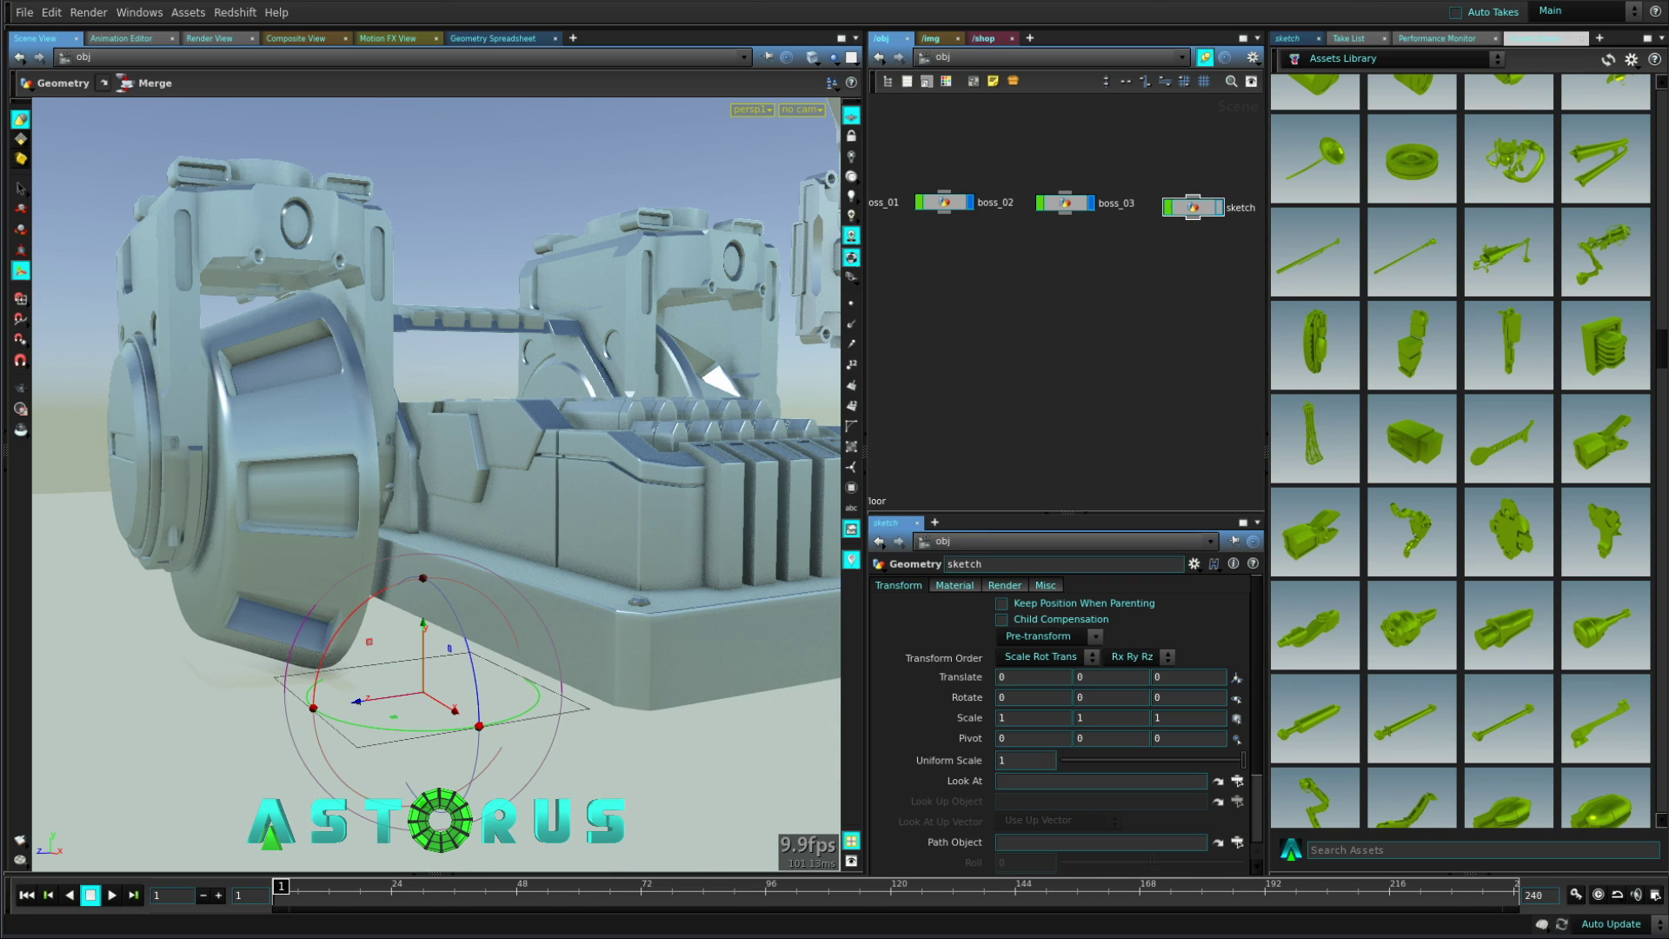
Examine the boss models from several angles in the scene and browse the part thumbnails in the assets library
scroll(434, 391, down, 3)
alt+drag(391, 392, 626, 434)
scroll(304, 364, down, 5)
alt+middle_drag(687, 457, 486, 455)
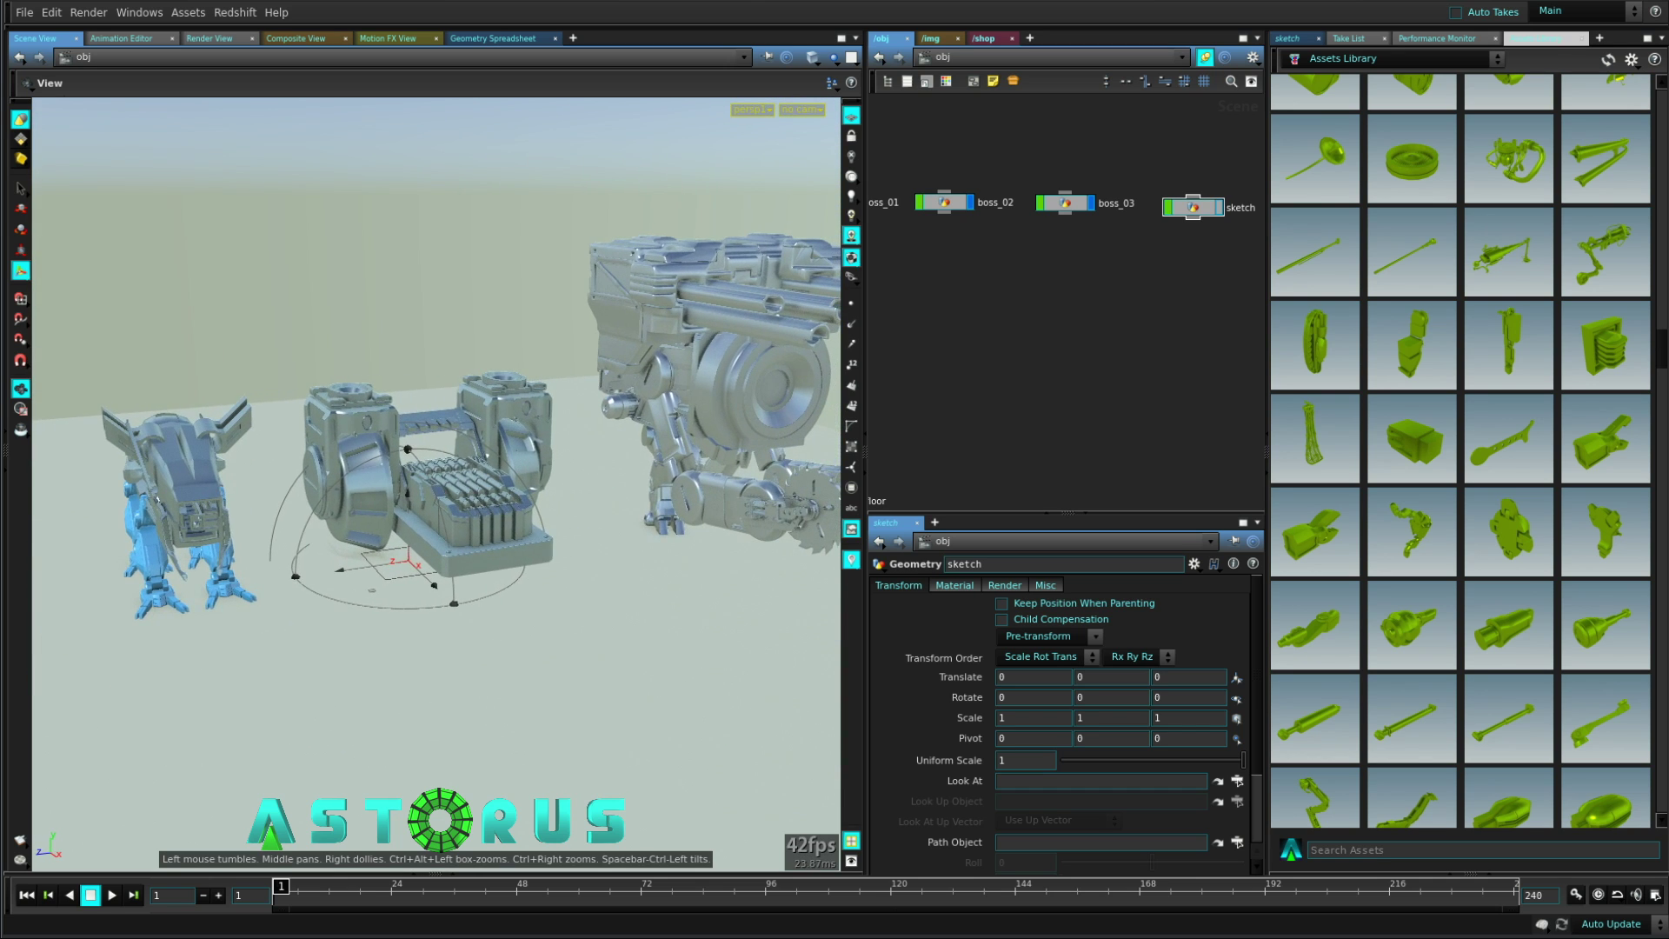
key(space)
alt+drag(591, 435, 513, 435)
key(space)
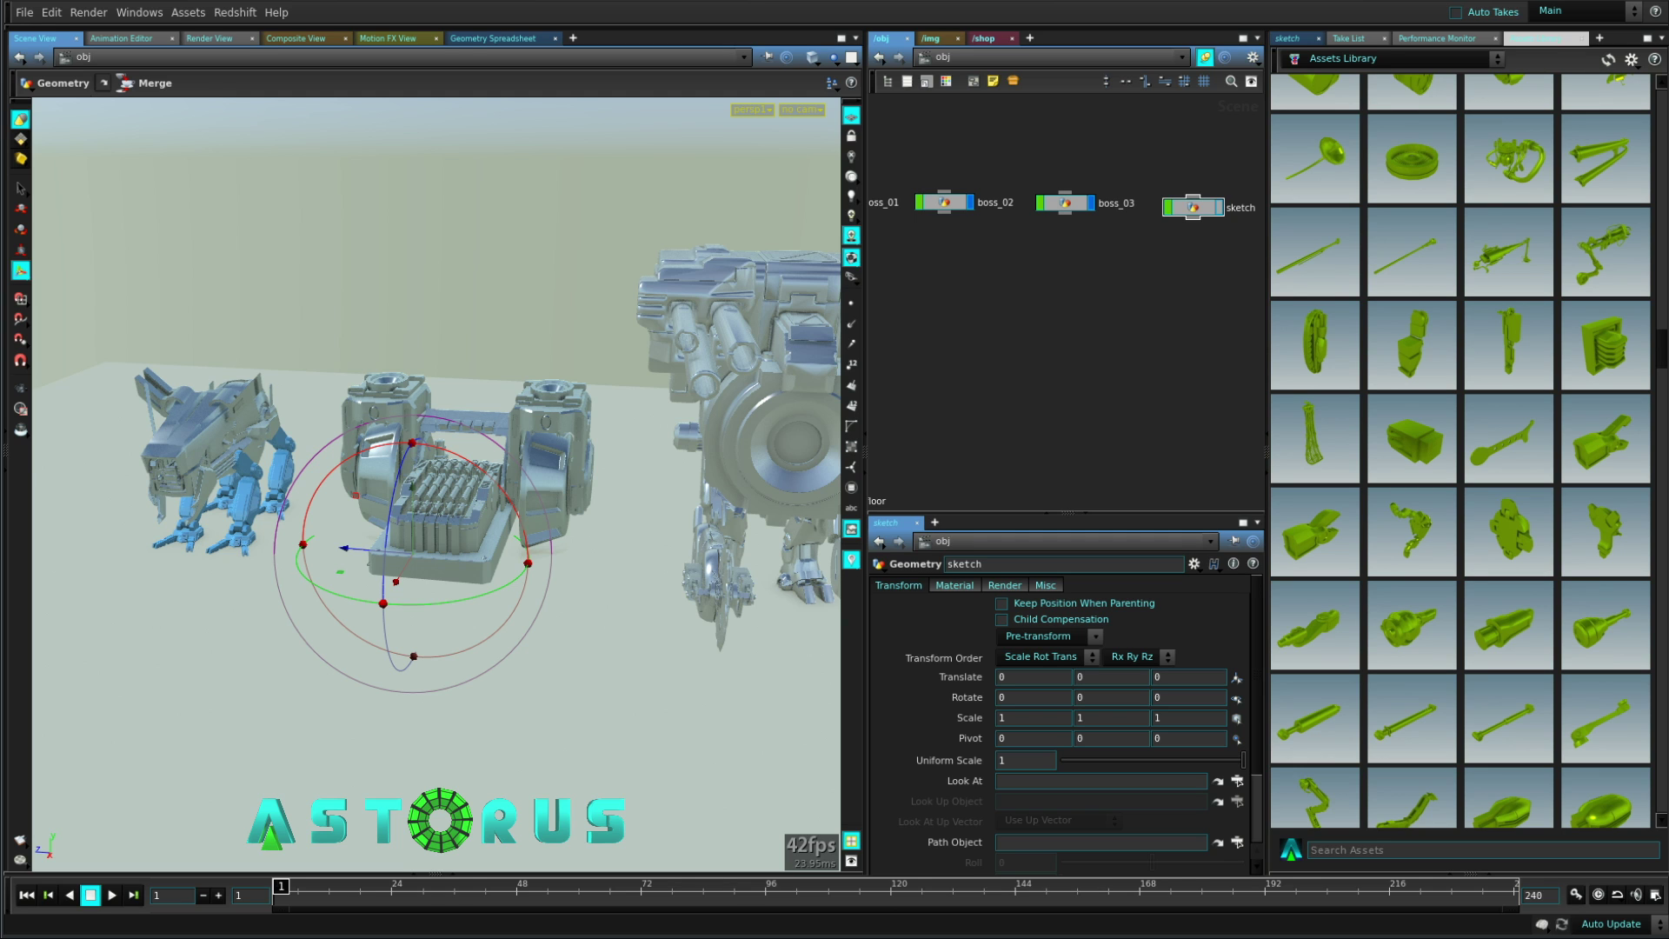
scroll(1461, 452, up, 7)
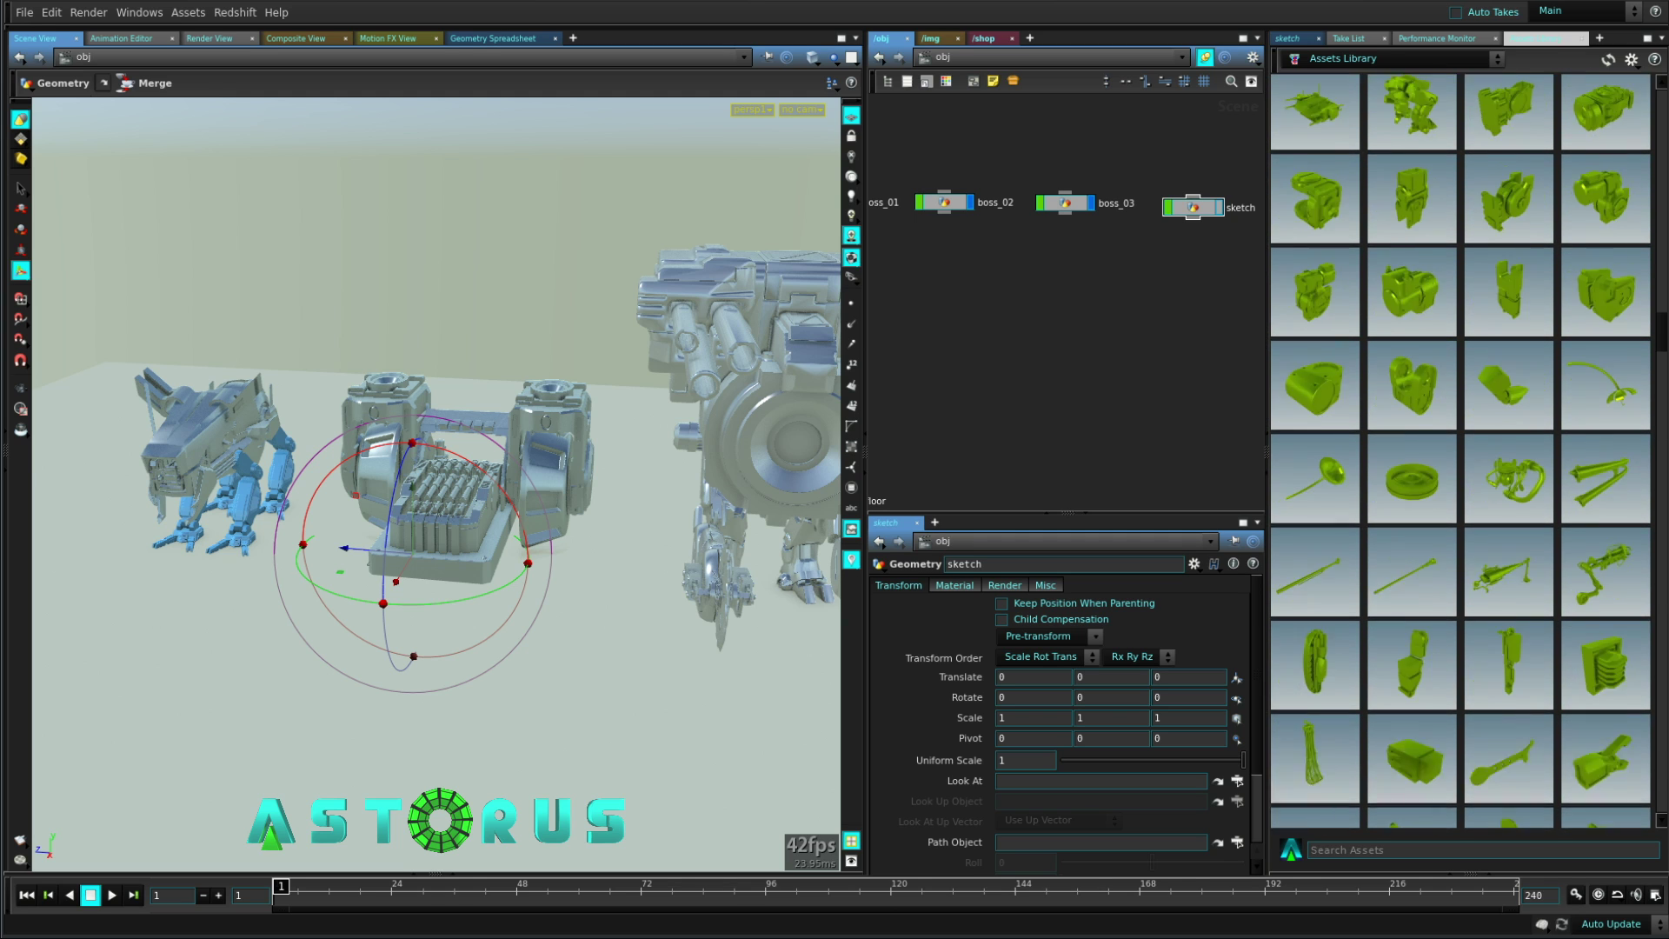
scroll(1460, 452, up, 10)
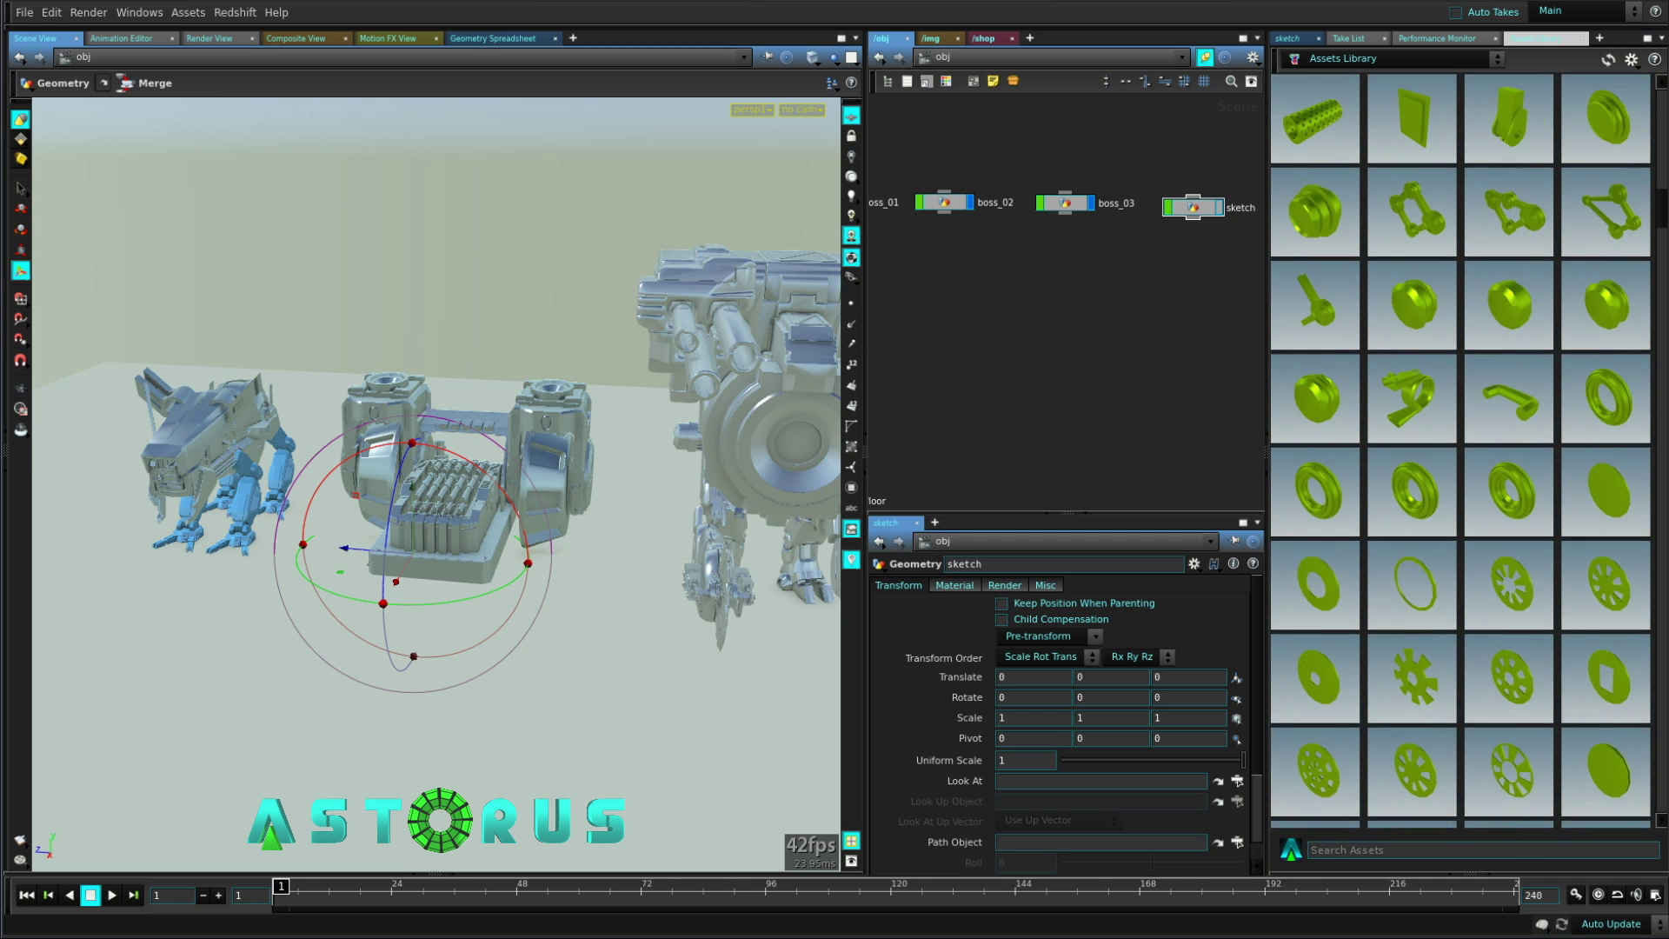
scroll(1460, 452, up, 10)
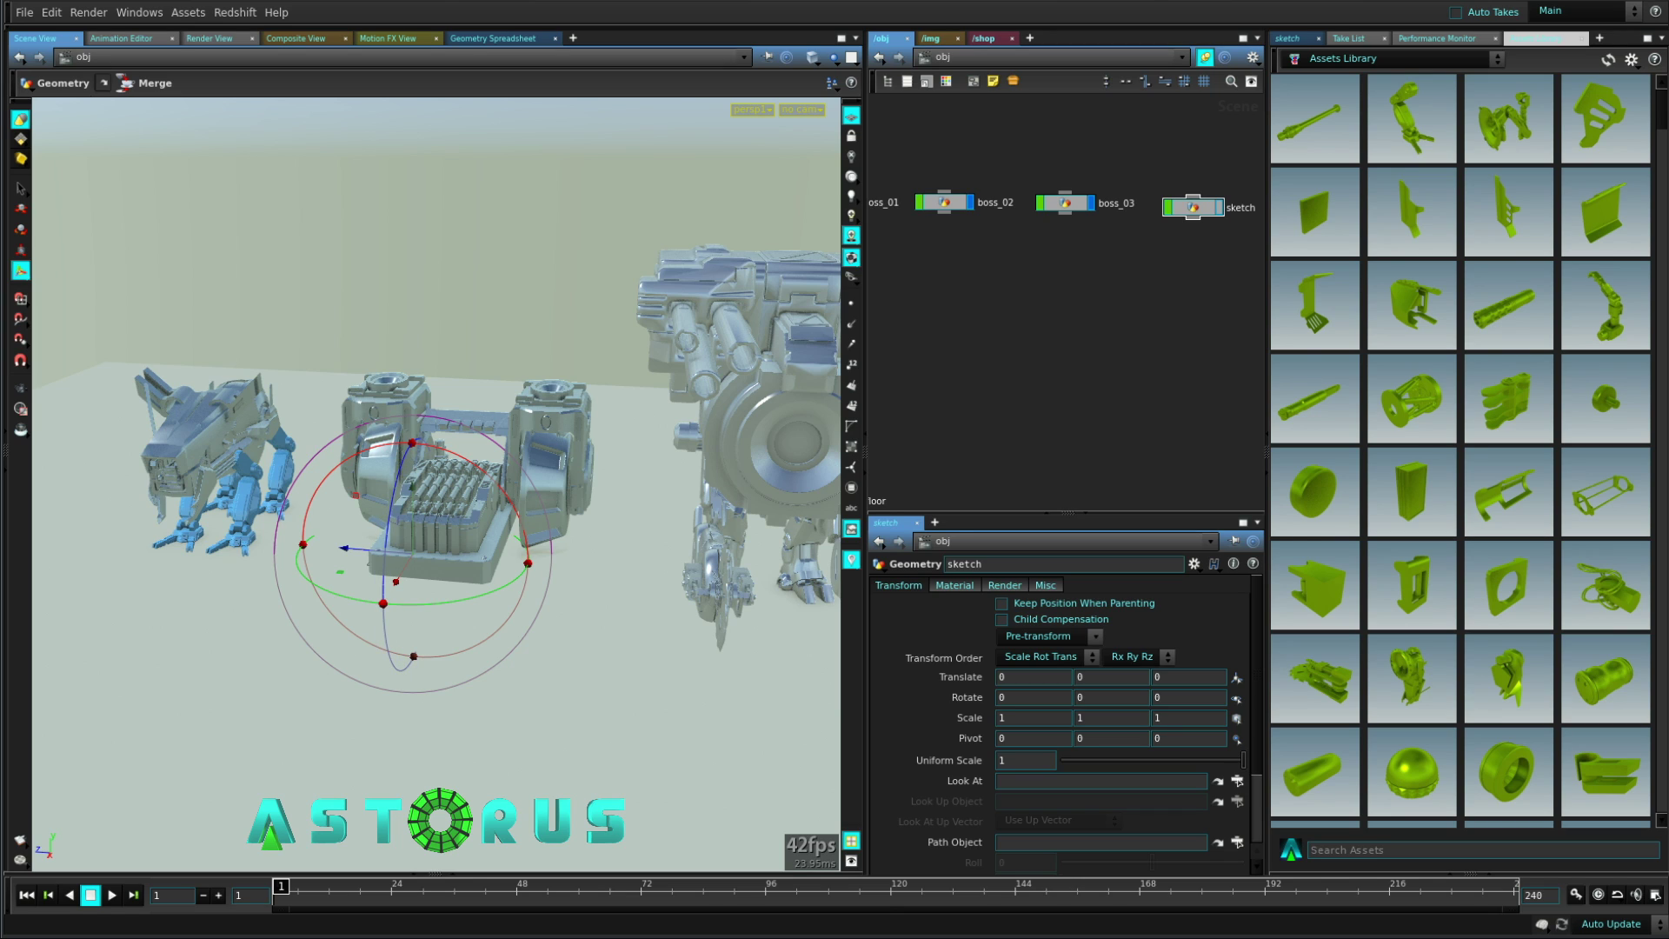
Enter the boss_01 network and frame the four-legged robot in the viewport
middle_drag(1008, 339, 1197, 369)
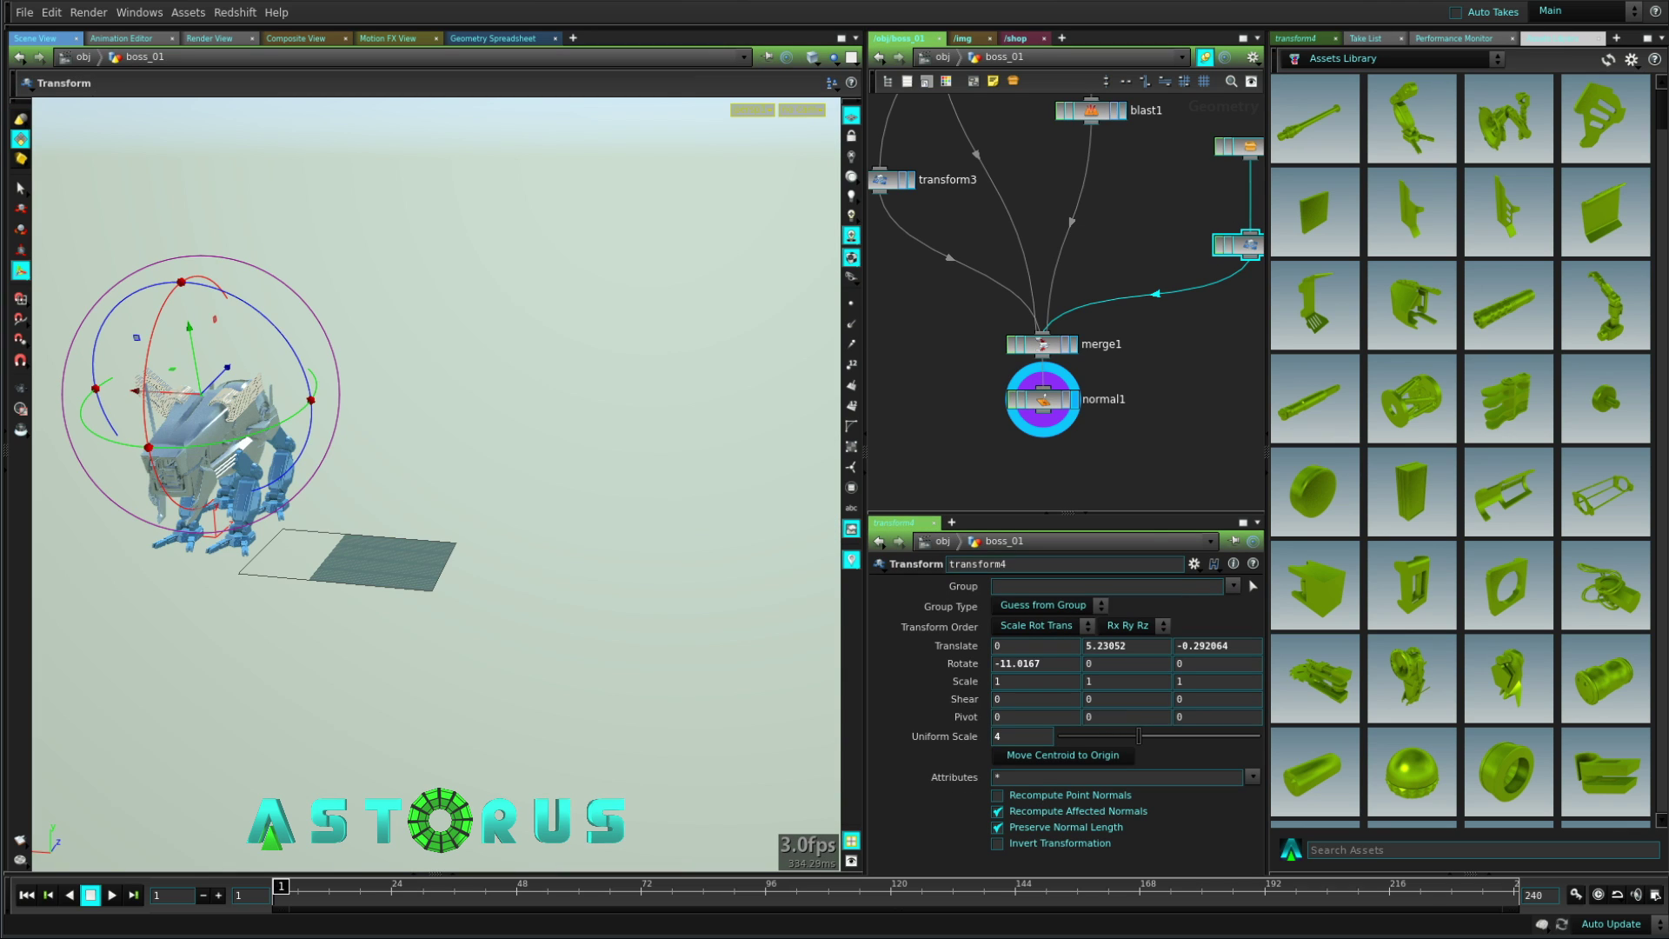
key(space+g)
mouse_move(365, 452)
alt+mouse_down()
mouse_move(599, 435)
mouse_move(366, 469)
mouse_move(609, 418)
mouse_move(348, 473)
alt+mouse_up()
scroll(435, 486, down, 5)
click(1156, 435)
alt+middle_drag(348, 474, 350, 402)
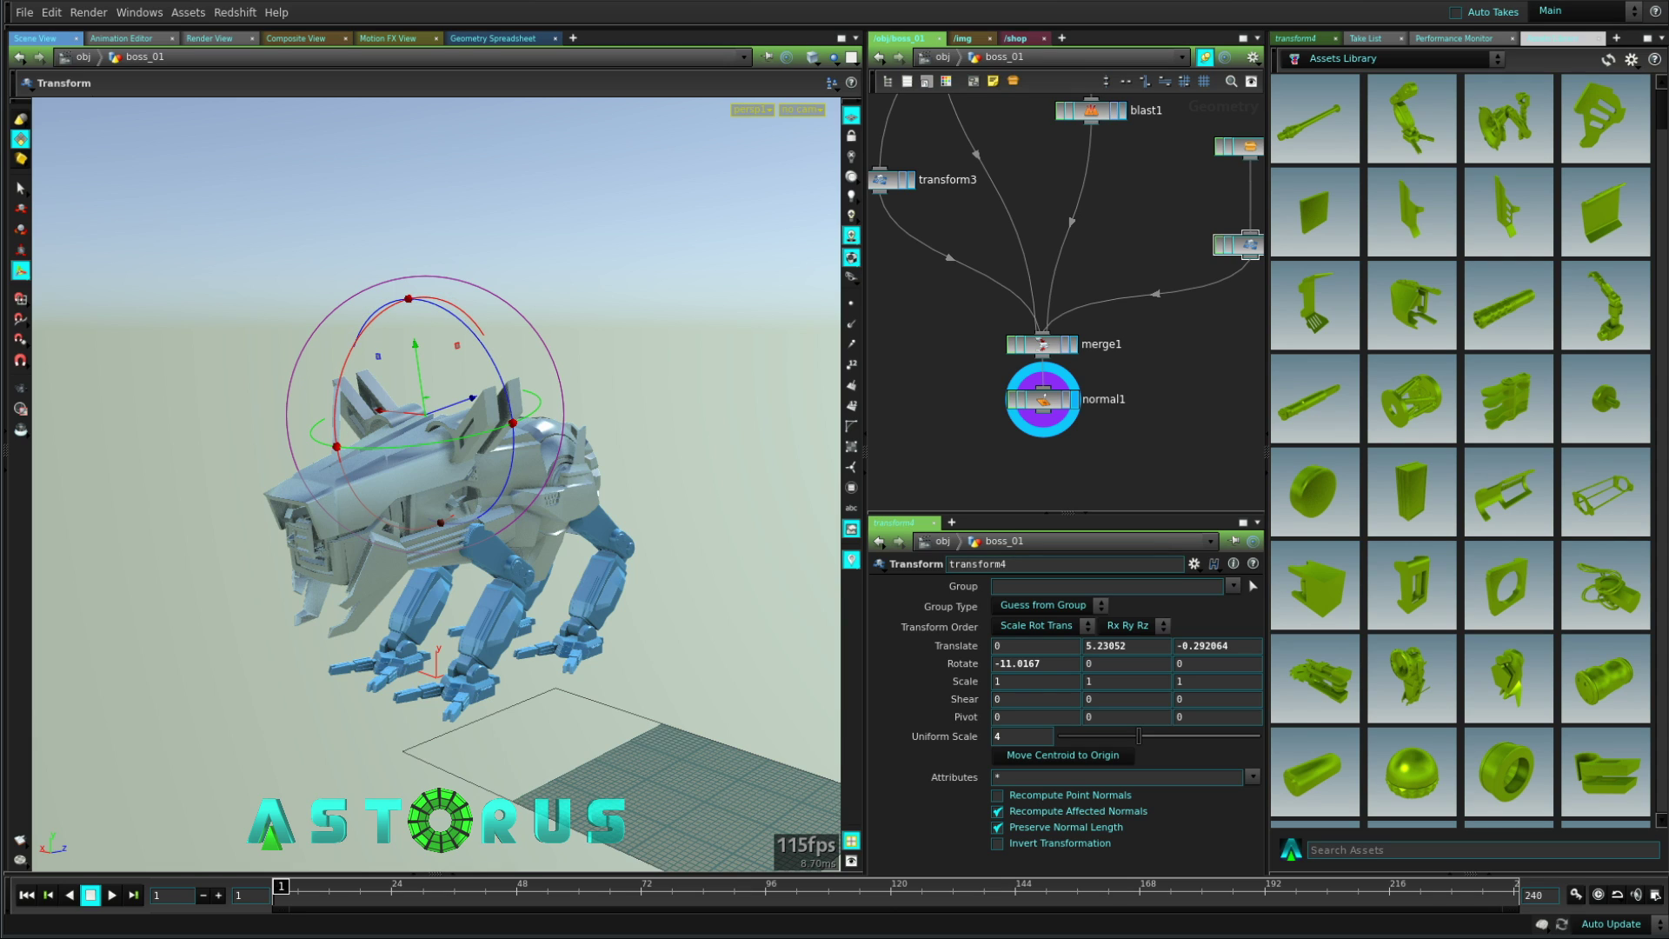
Select MIX_kitbacher1, make it the displayed node and frame the mirrored pair of legs
middle_drag(1066, 261, 1123, 517)
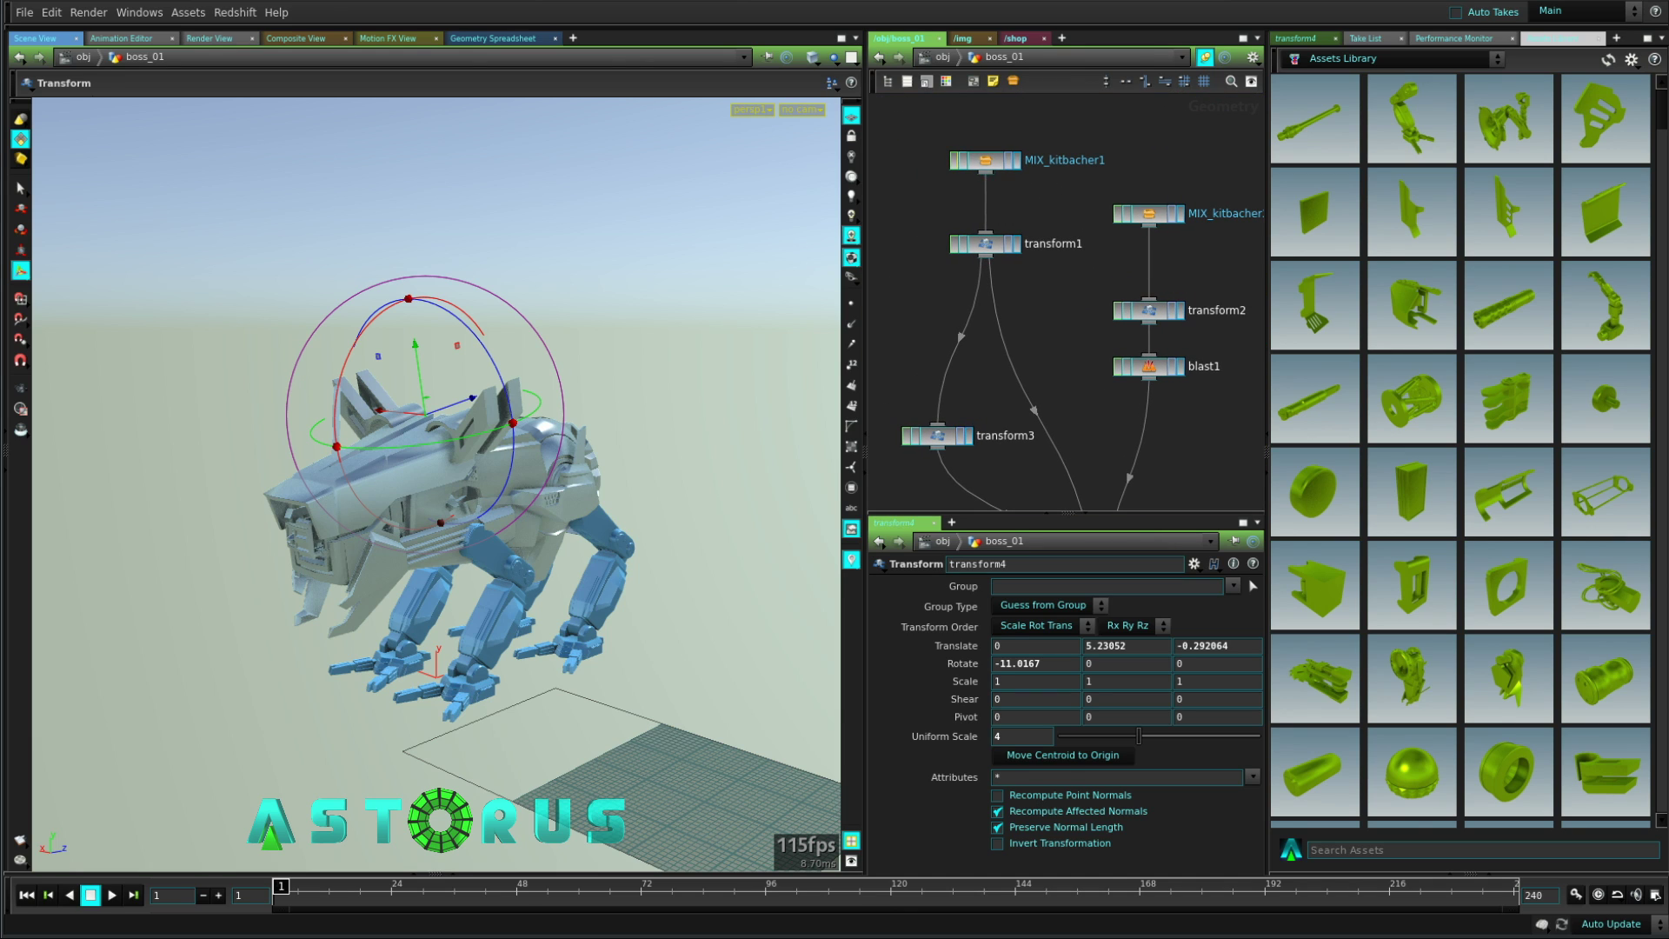
click(986, 160)
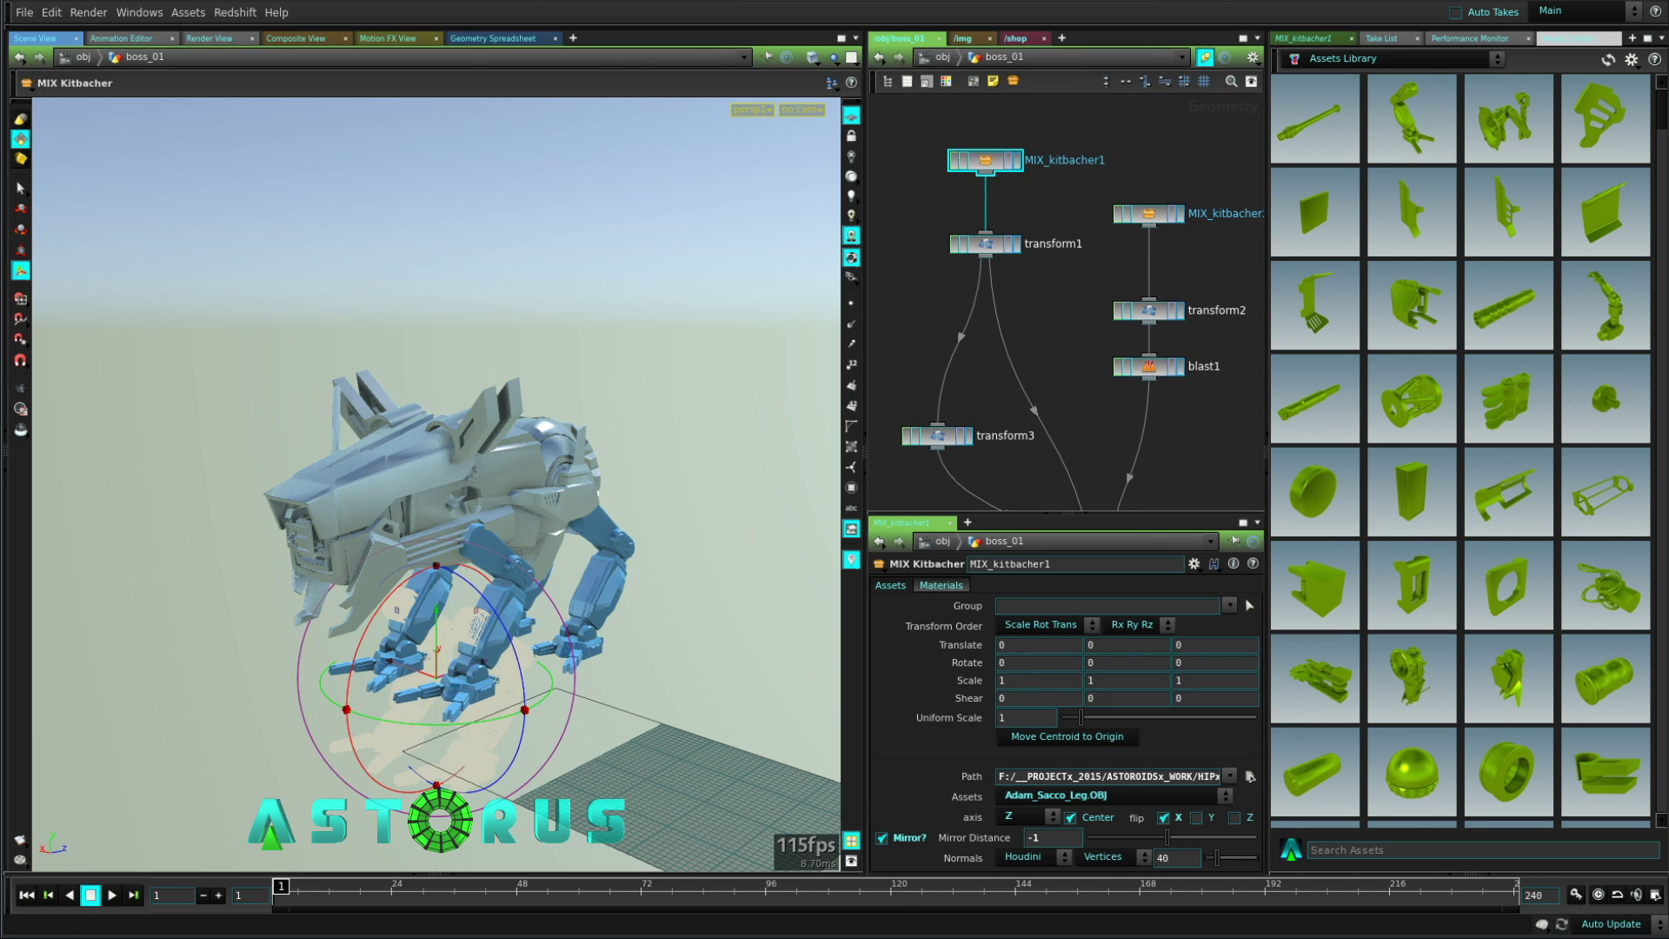
click(1015, 160)
key(space+g)
alt+drag(487, 513, 435, 387)
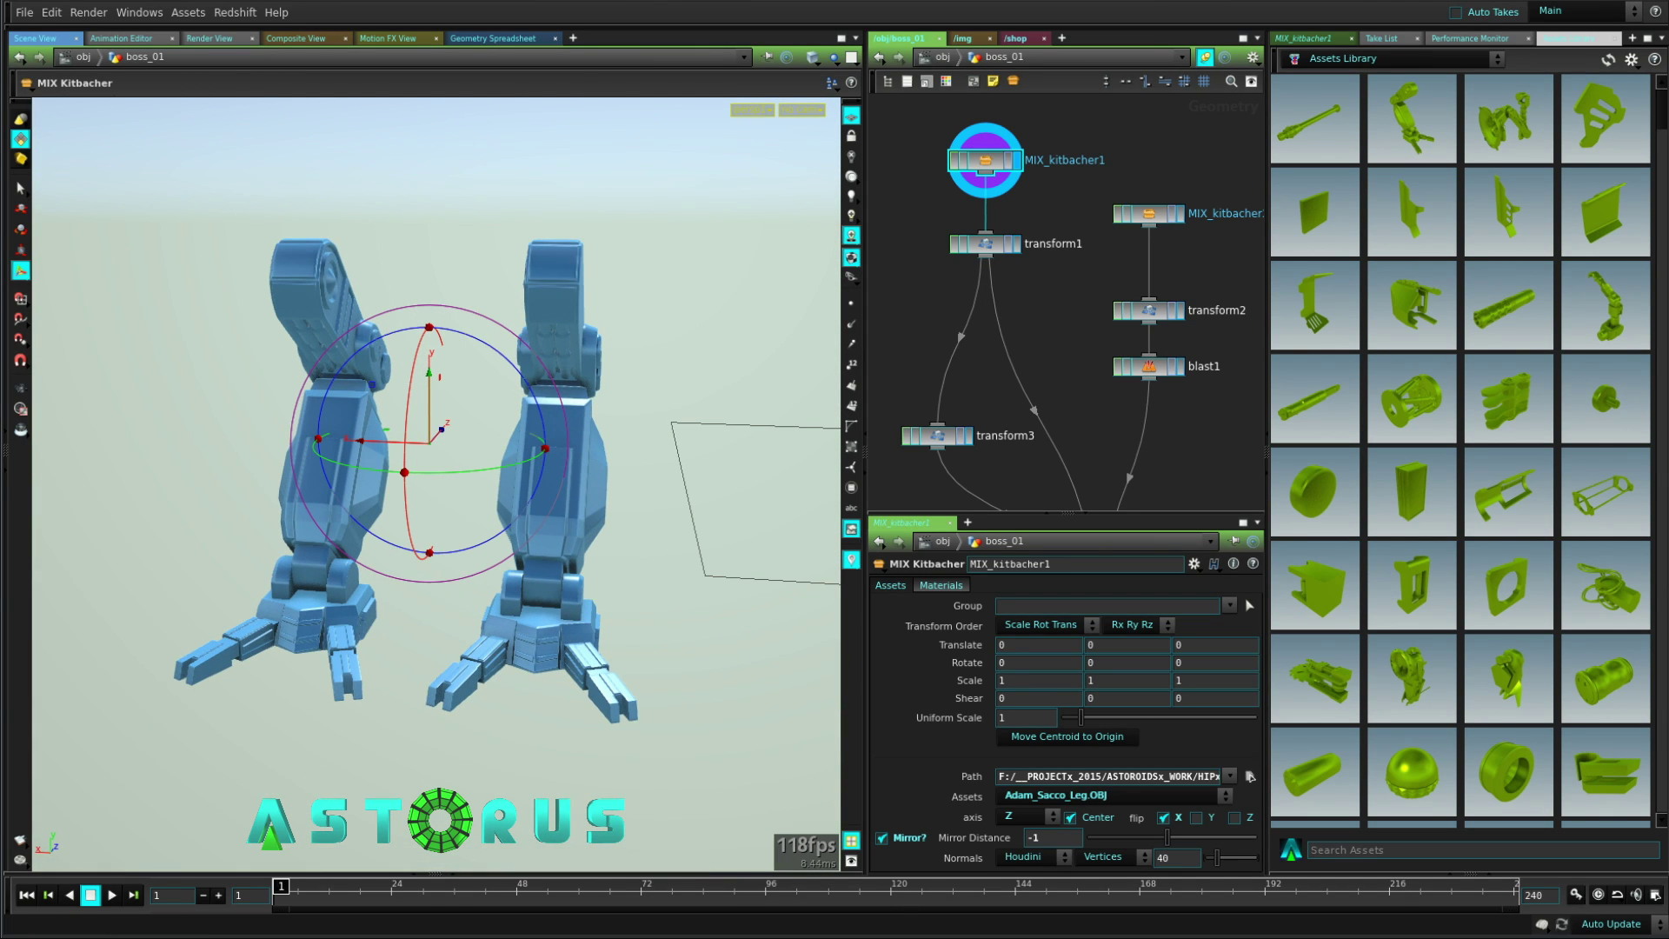
Disable mirroring on MIX_kitbacher1 and try the leg's axis at X and default
click(882, 838)
click(1029, 816)
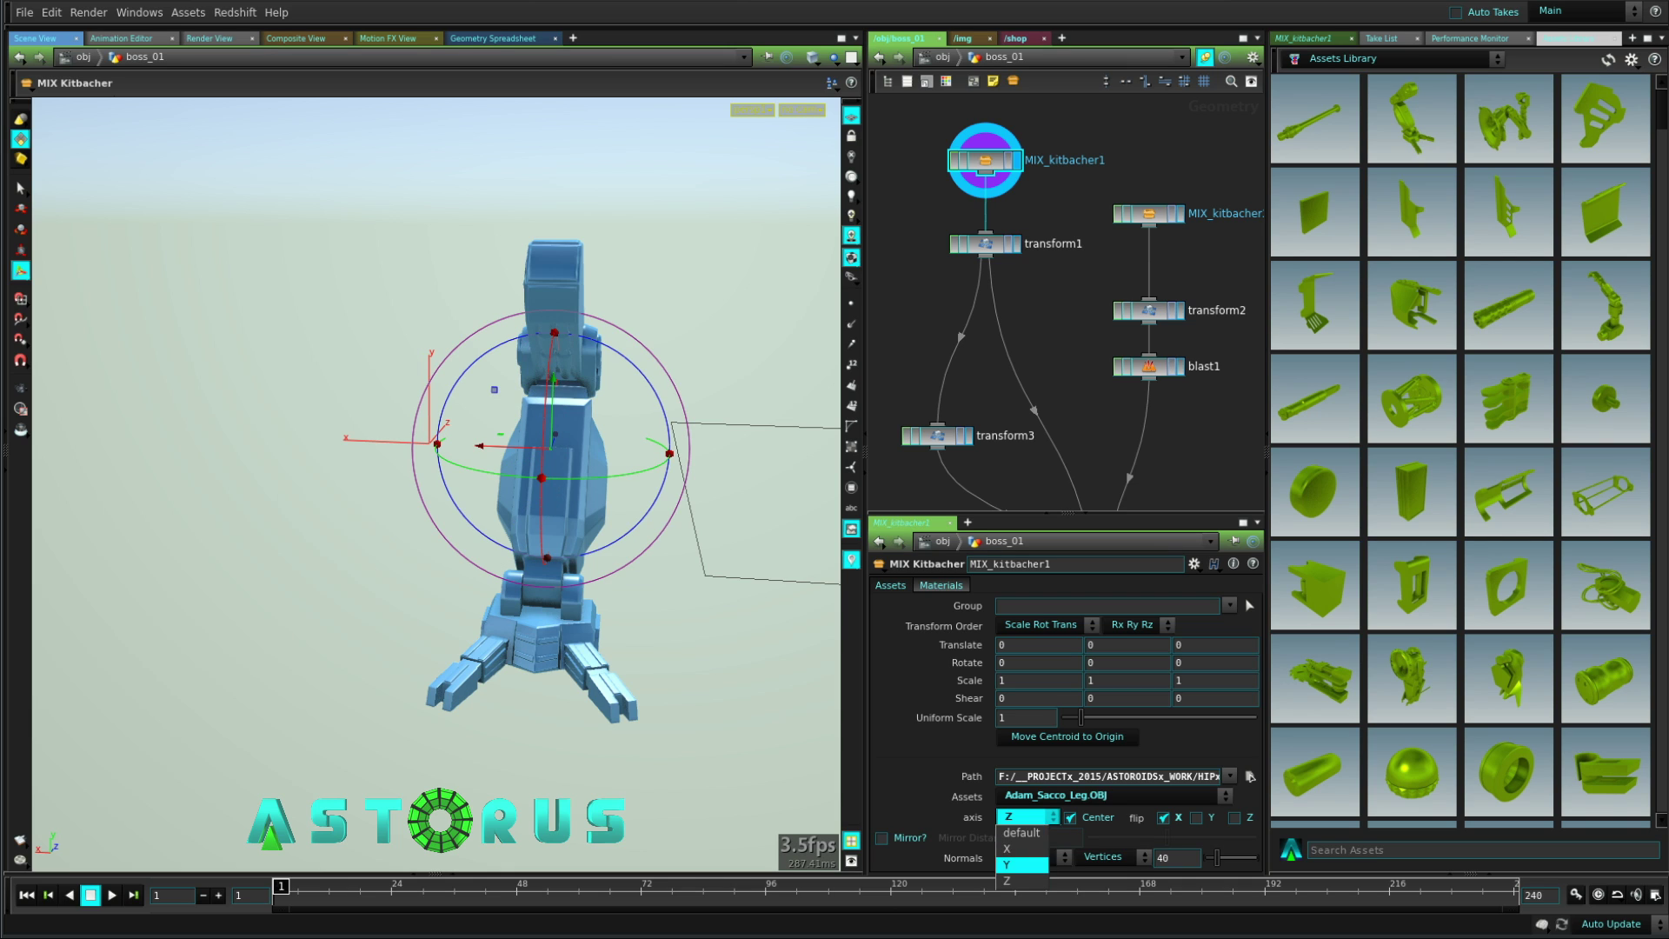
click(1023, 849)
click(1029, 816)
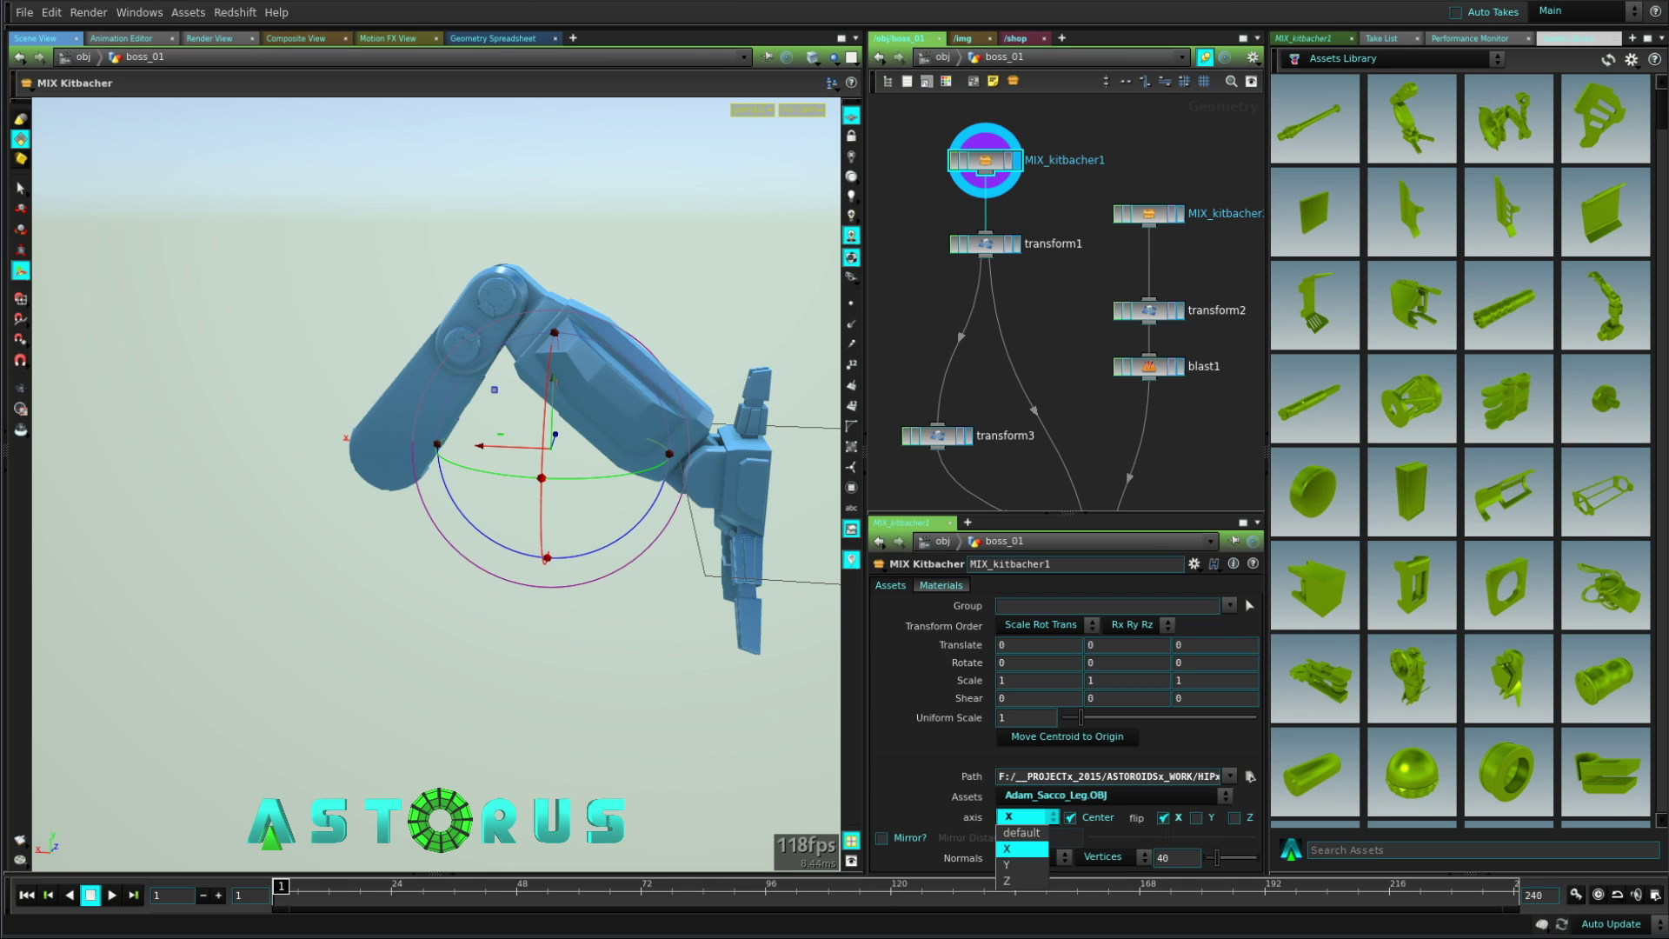
click(1023, 833)
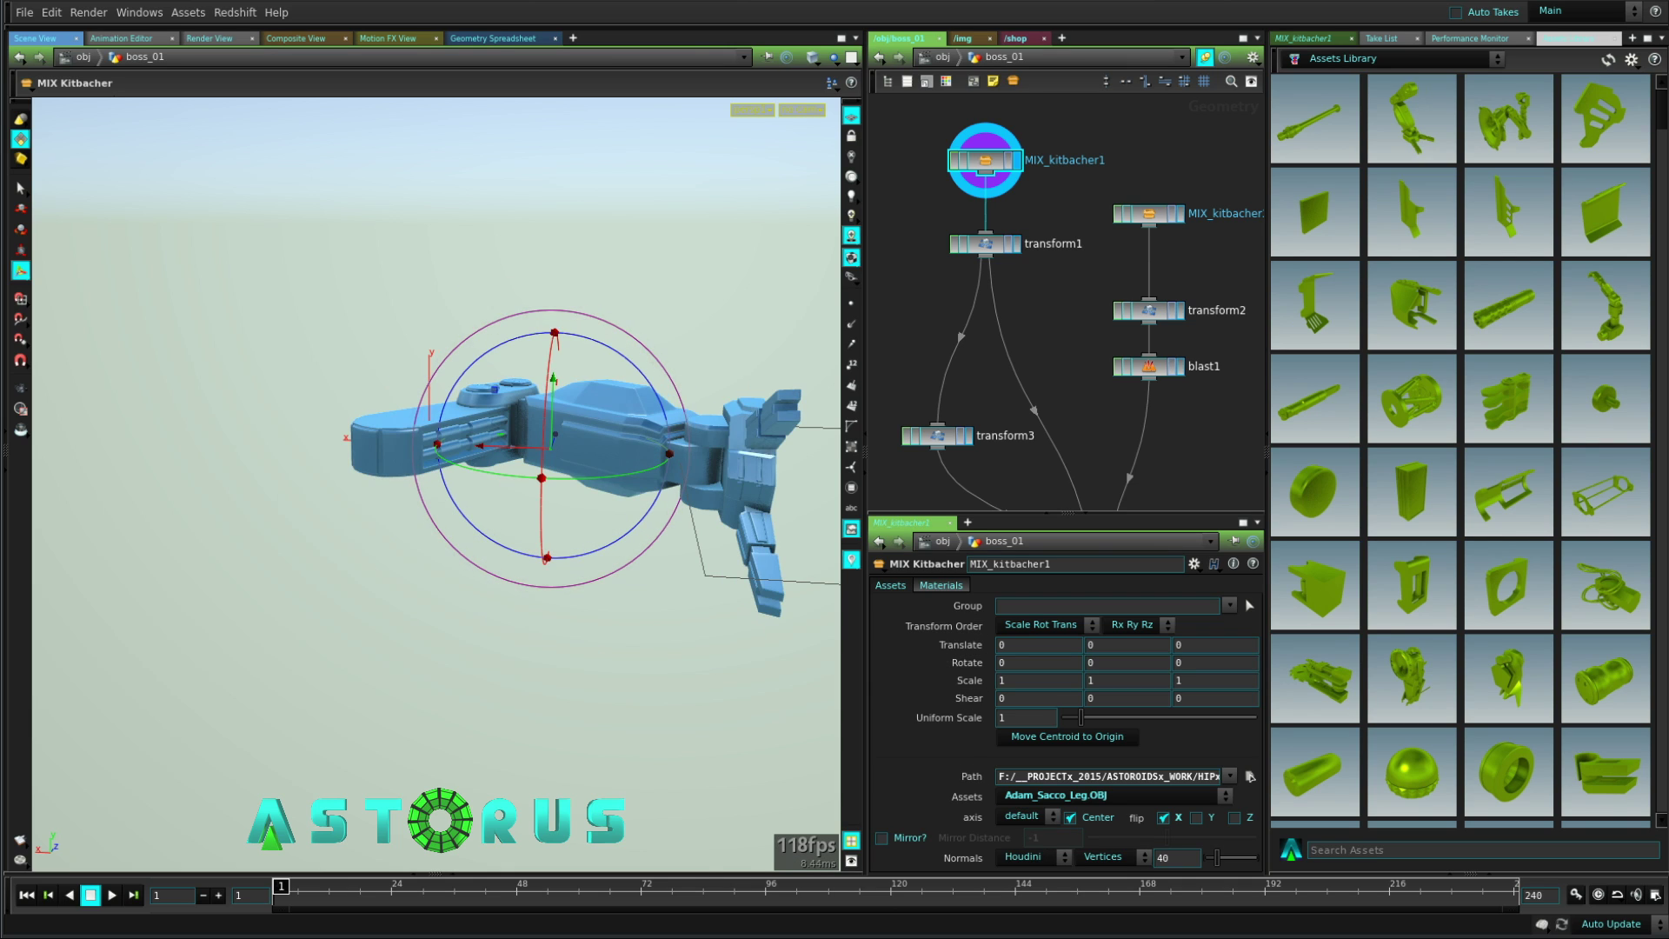
alt+middle_drag(556, 513, 432, 525)
alt+drag(432, 524, 521, 587)
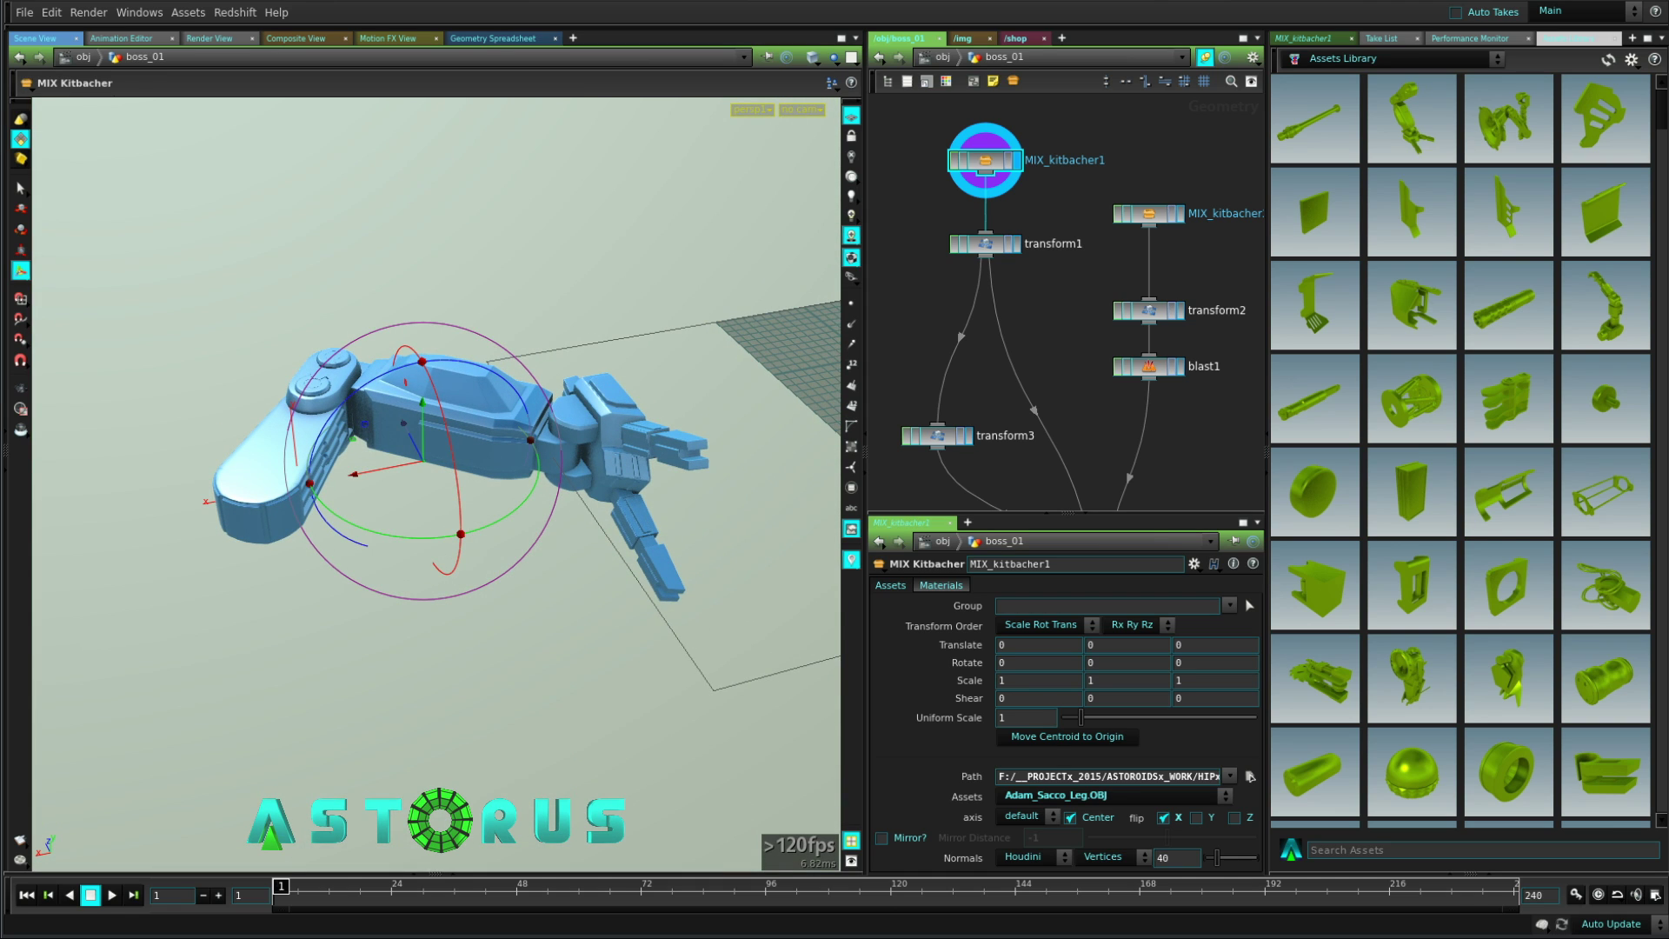
Cycle the leg's axis on MIX_kitbacher1 through X and Y, ending at Z
click(1029, 816)
click(1024, 849)
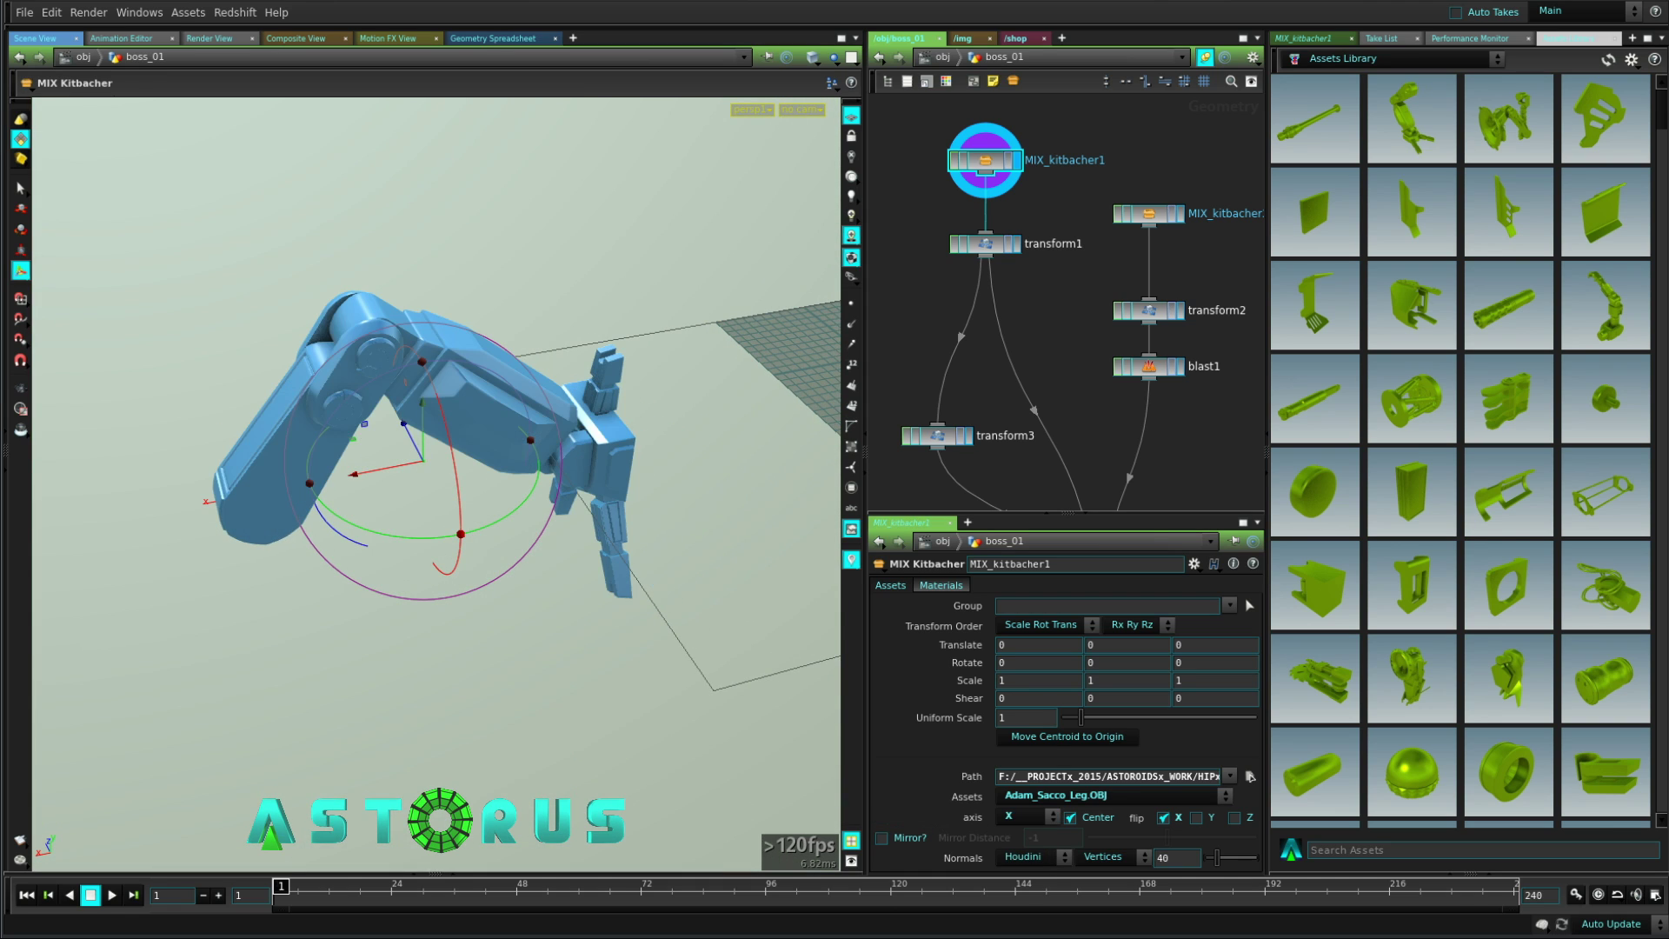
click(1026, 817)
click(1022, 833)
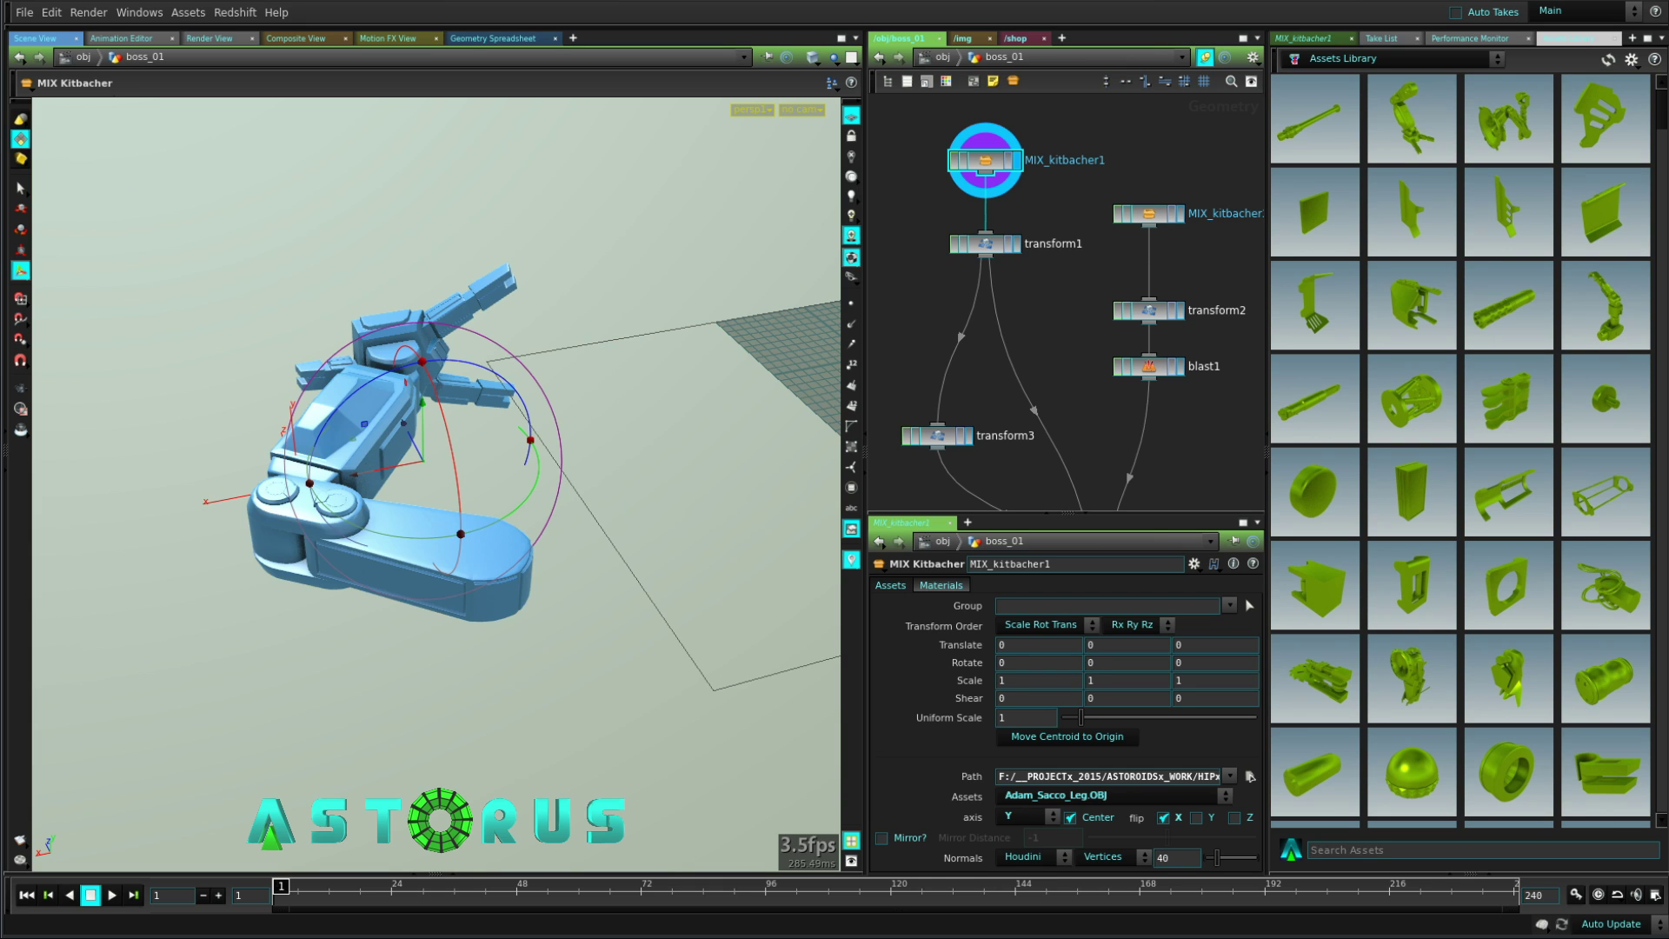
click(1025, 816)
click(1021, 874)
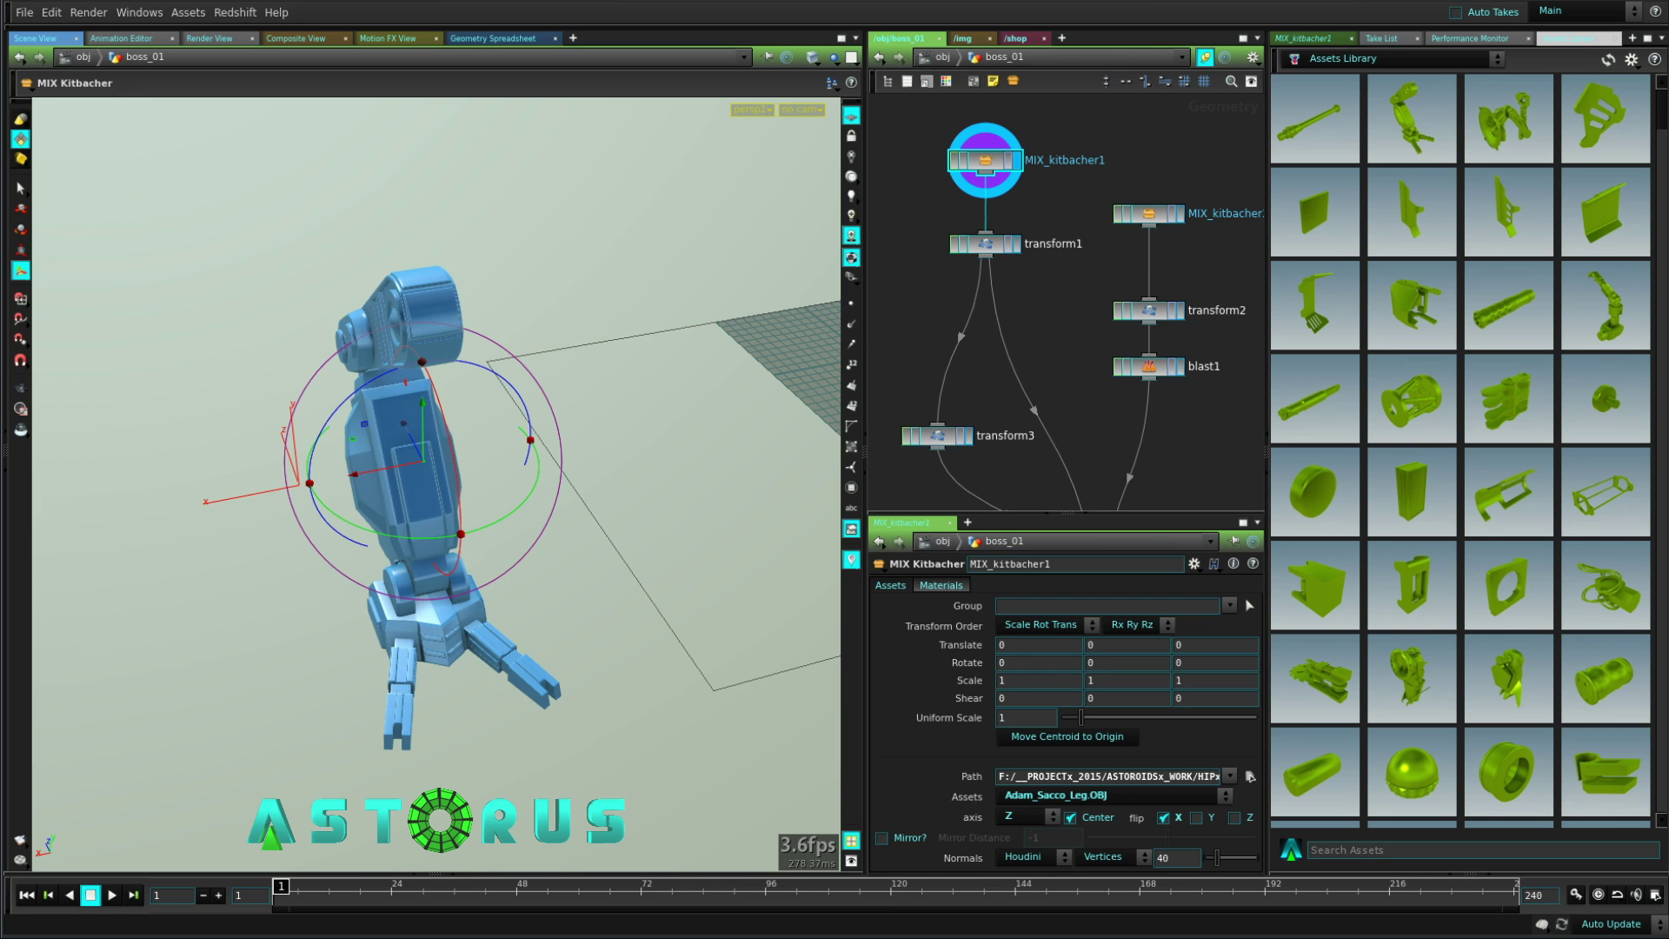
Enable mirroring on MIX_kitbacher1 and examine the leg pair from several angles
alt+drag(487, 469, 417, 404)
alt+middle_drag(417, 404, 436, 356)
click(881, 837)
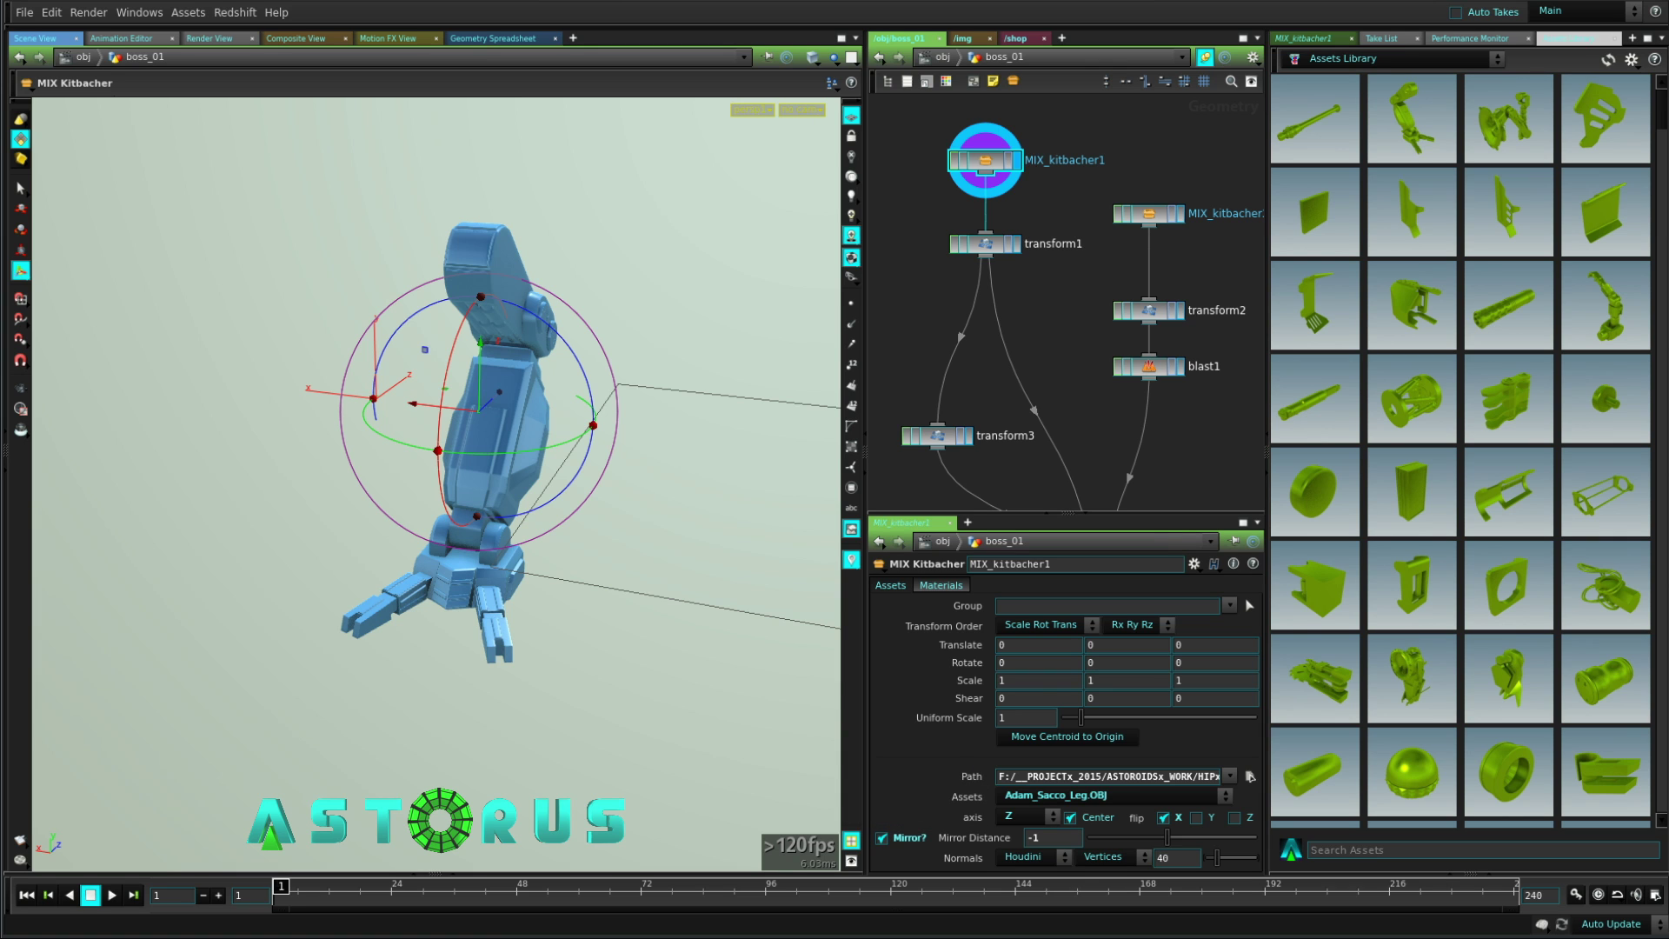
alt+drag(382, 469, 339, 462)
alt+middle_drag(339, 463, 282, 515)
alt+drag(283, 514, 378, 514)
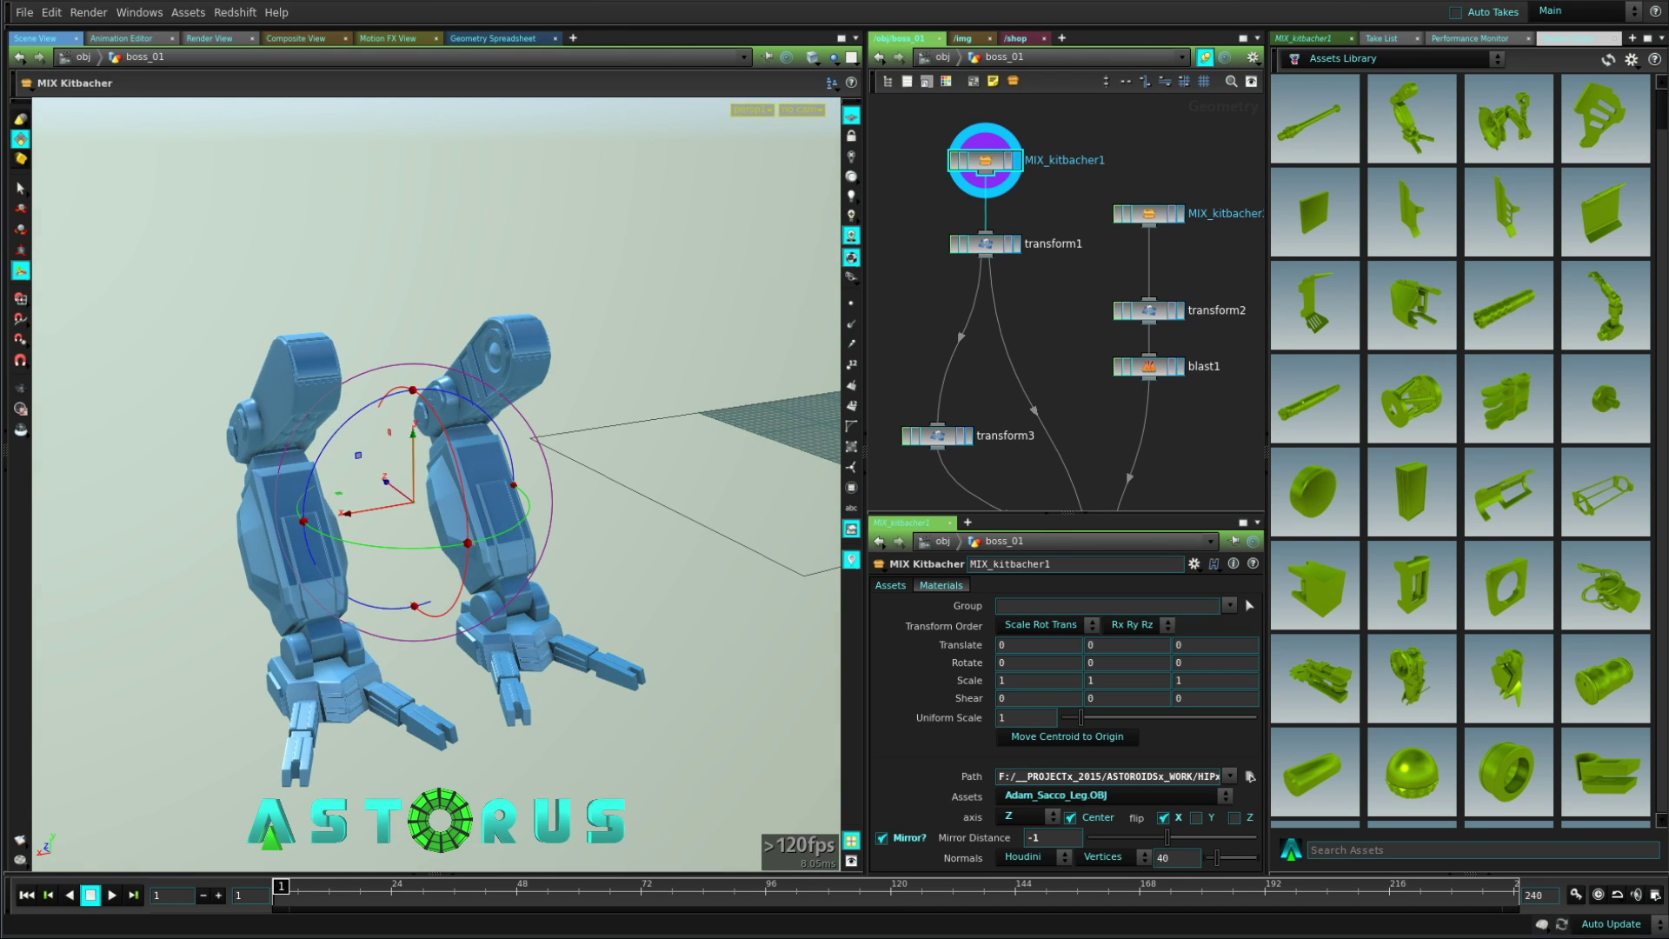
Set the mirror distance of MIX_kitbacher1 to 1 and display the normal1 output
middle_drag(1064, 348, 1025, 280)
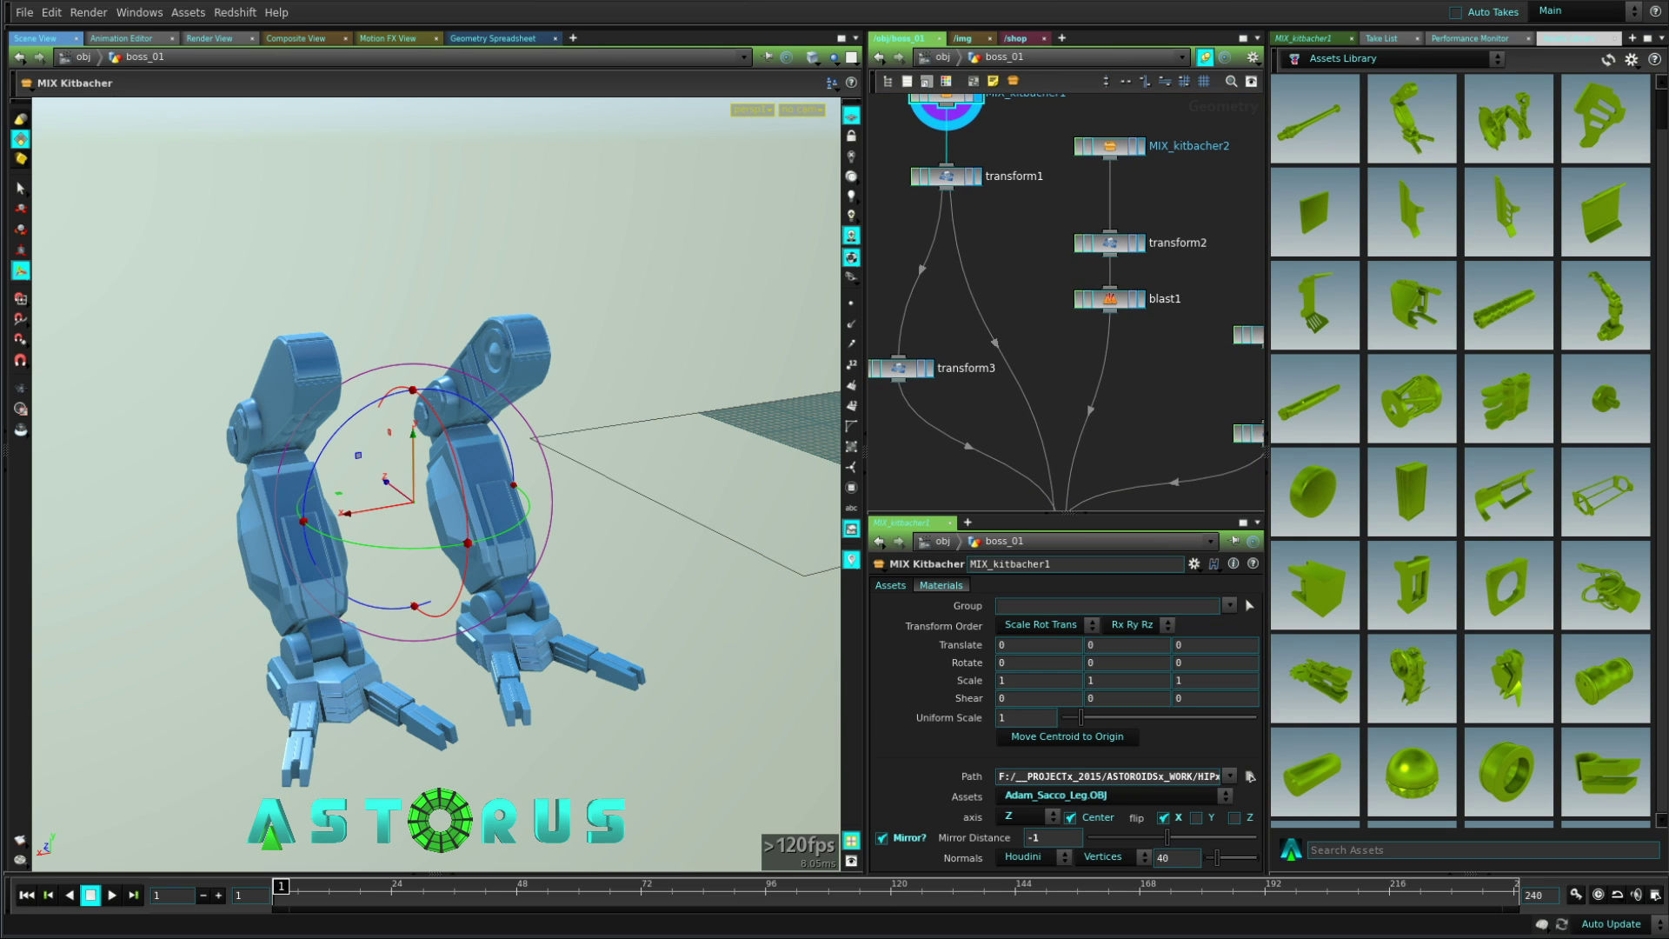
double_click(1035, 838)
text(1)
key(Return)
alt+drag(418, 513, 370, 452)
middle_drag(1043, 418, 1023, 325)
click(1073, 496)
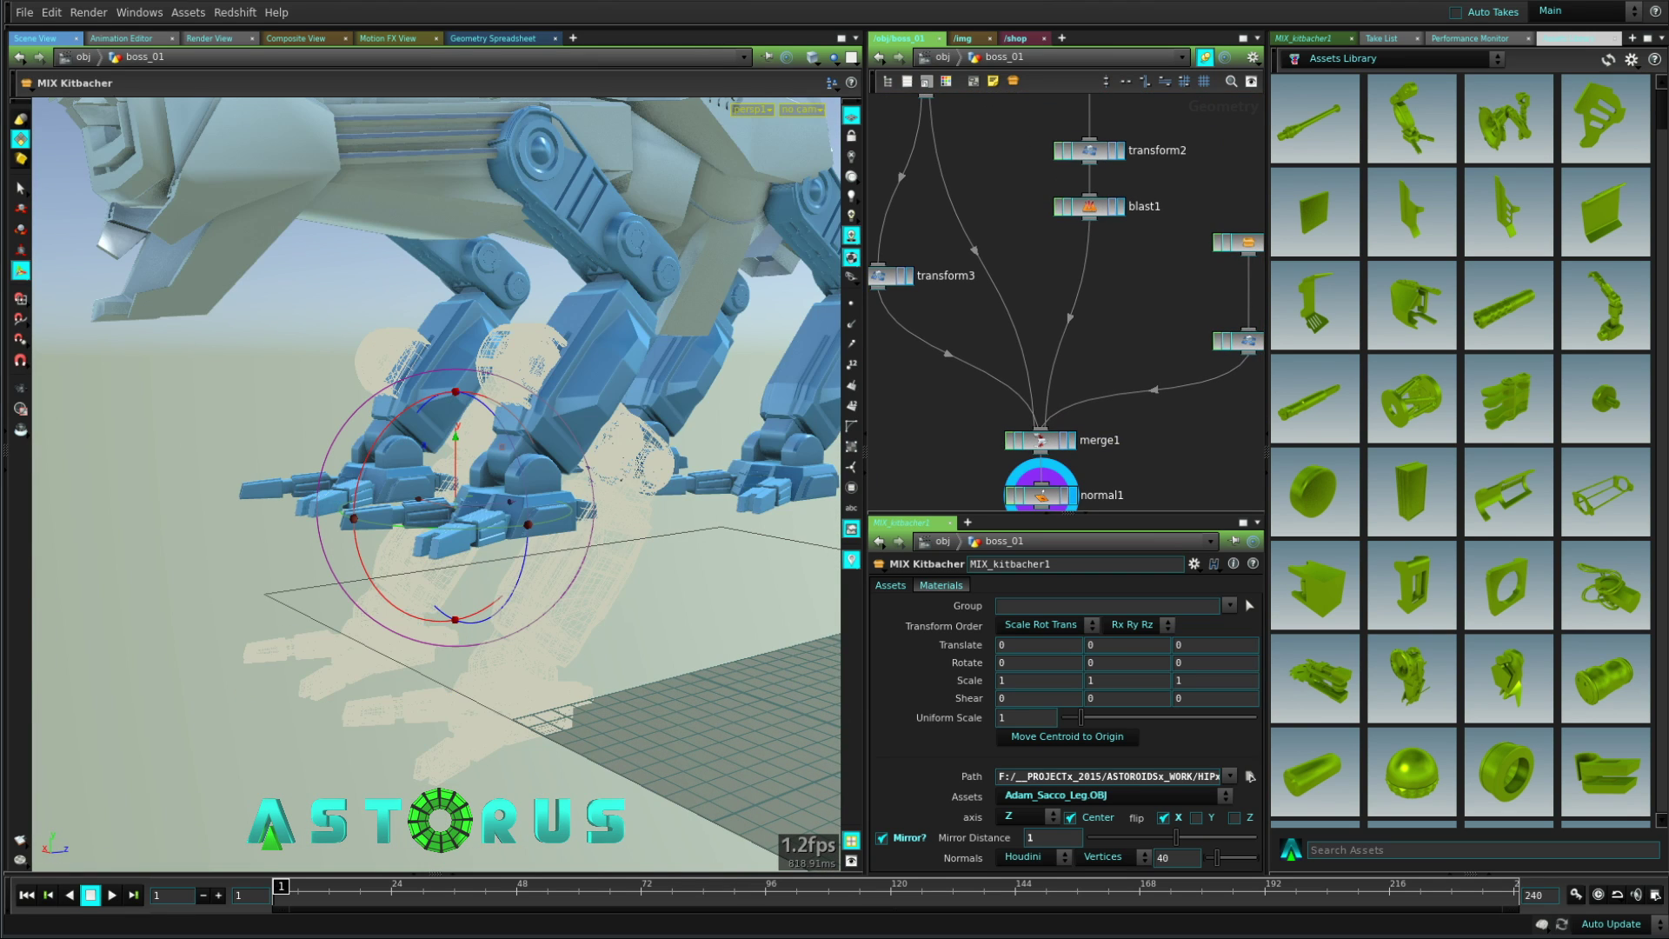
Display transform3 on its own and select it to examine how the second pair of legs is offset
alt+middle_drag(486, 417, 401, 526)
middle_drag(1065, 304, 1132, 330)
click(977, 301)
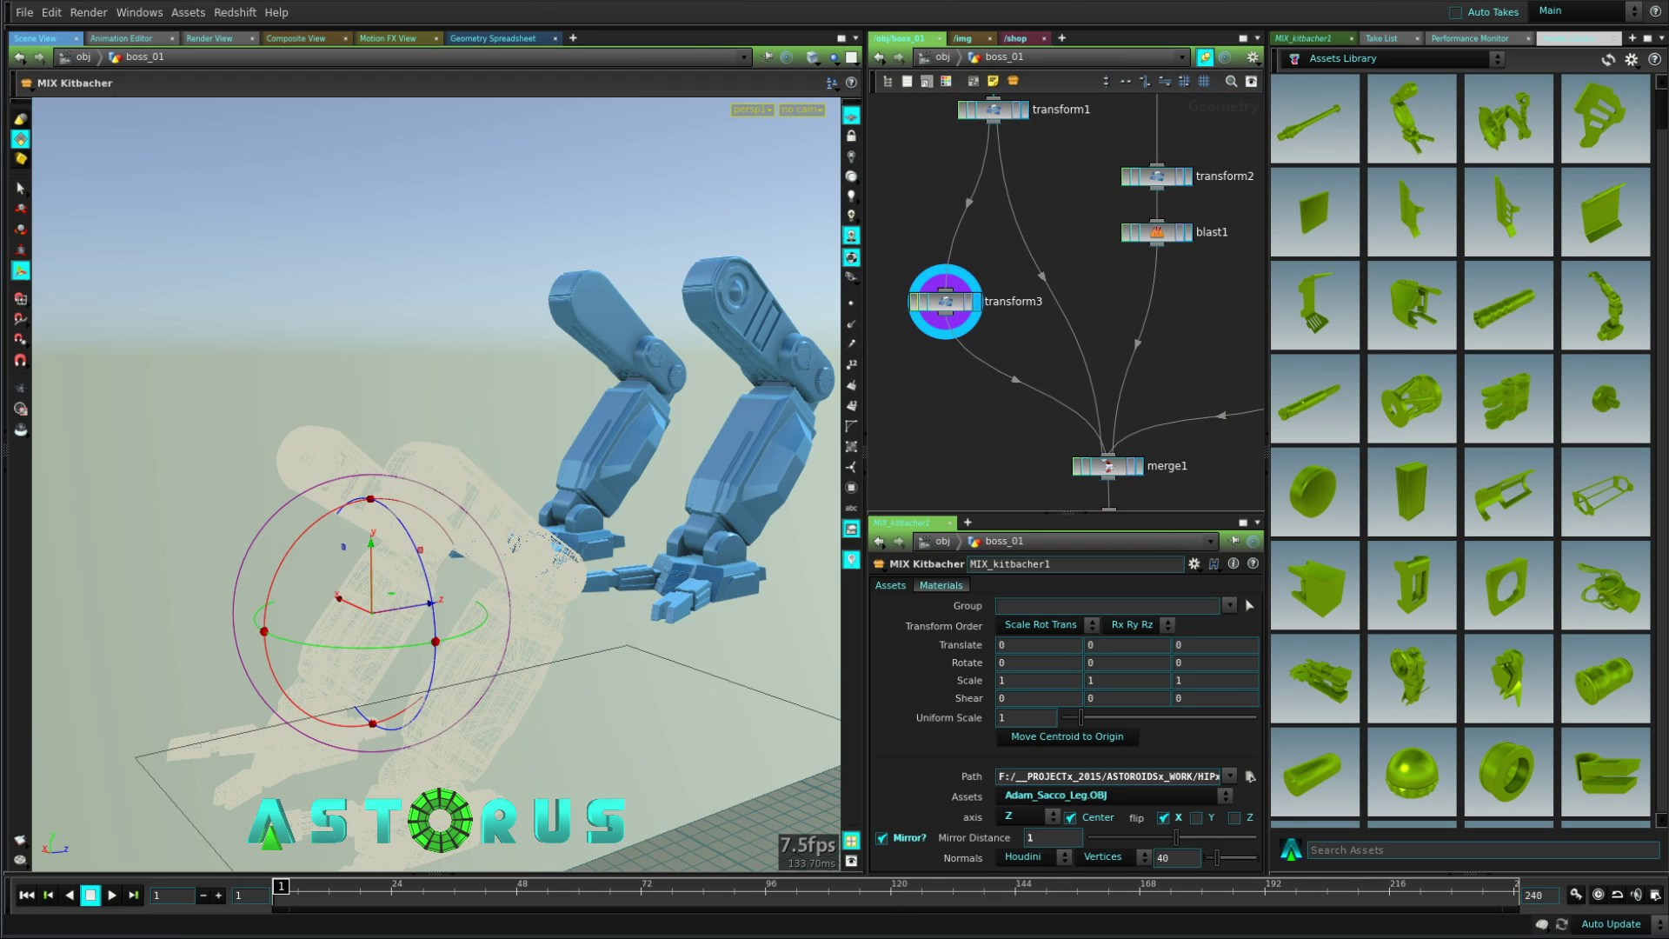
click(946, 304)
middle_drag(1009, 295, 1125, 314)
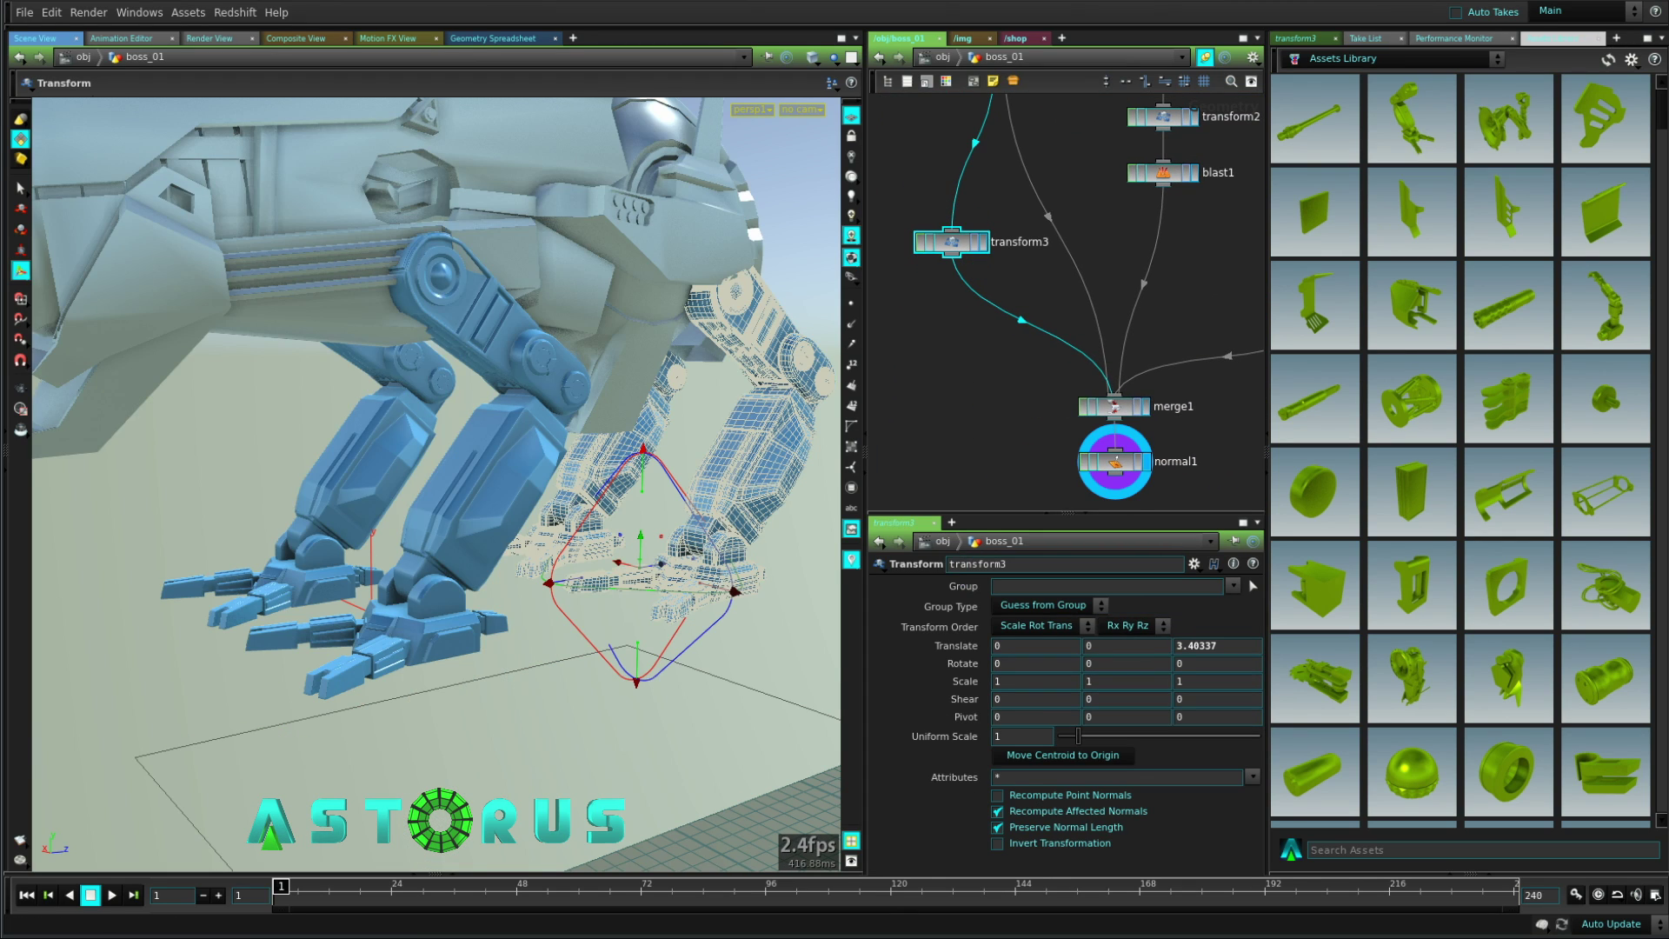
Display and select MIX_kitbacher2 to examine the robot's body asset up close
middle_drag(1130, 244, 974, 425)
click(1039, 201)
click(1008, 201)
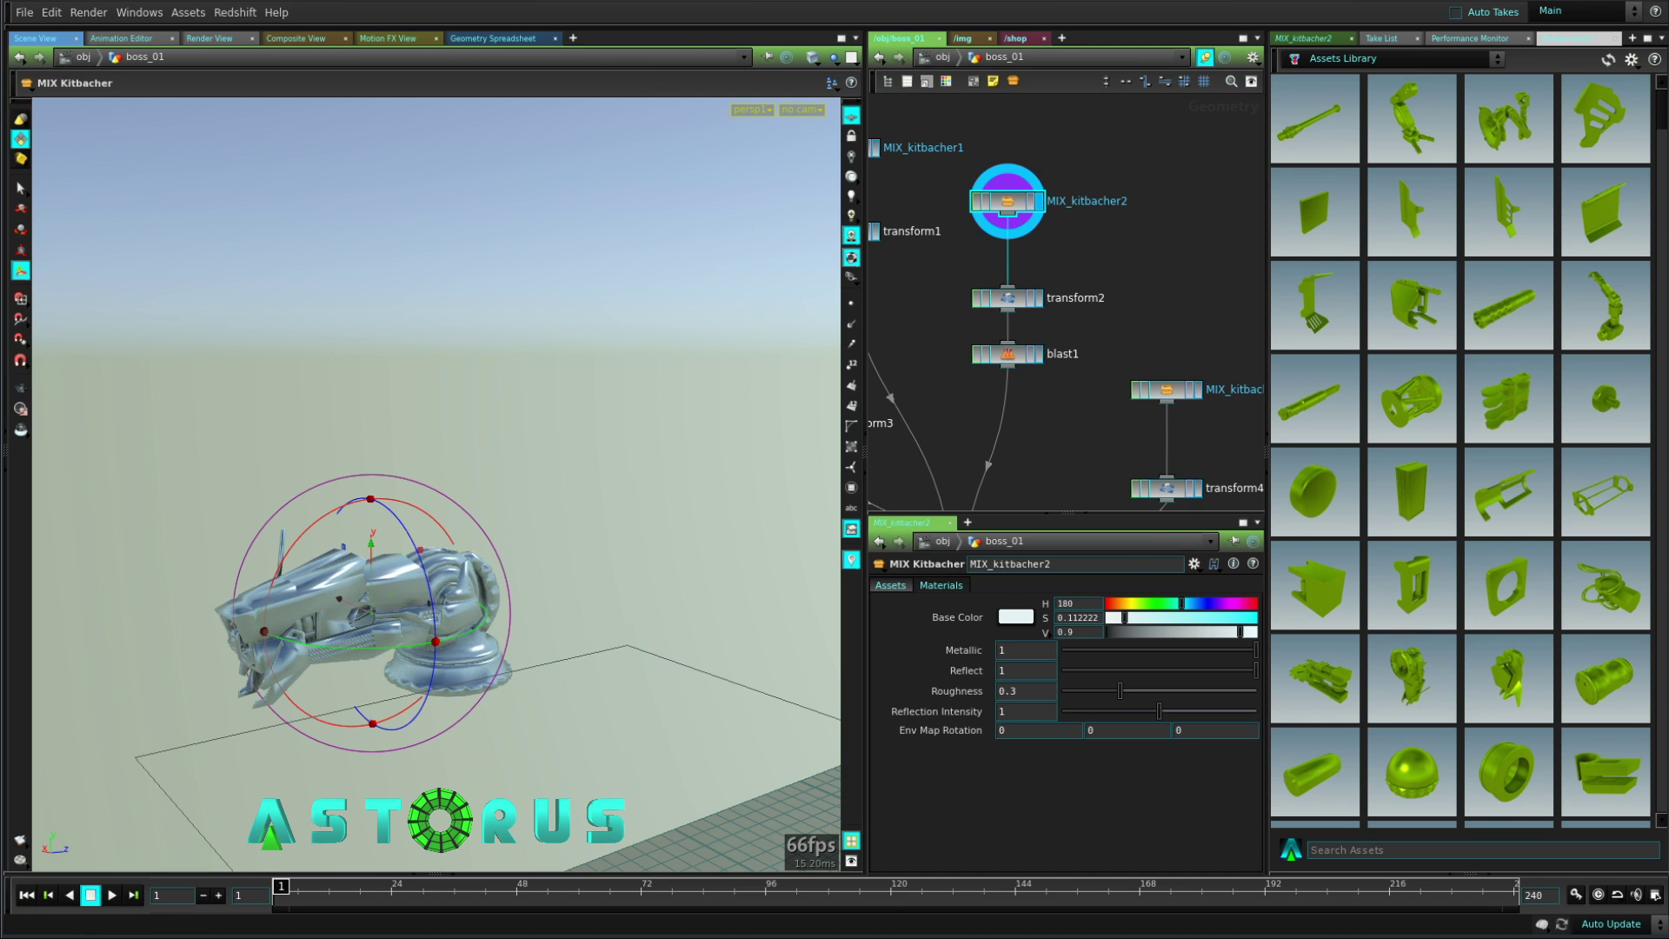
alt+middle_drag(417, 556, 434, 473)
alt+right_drag(434, 474, 513, 521)
alt+drag(513, 487, 643, 452)
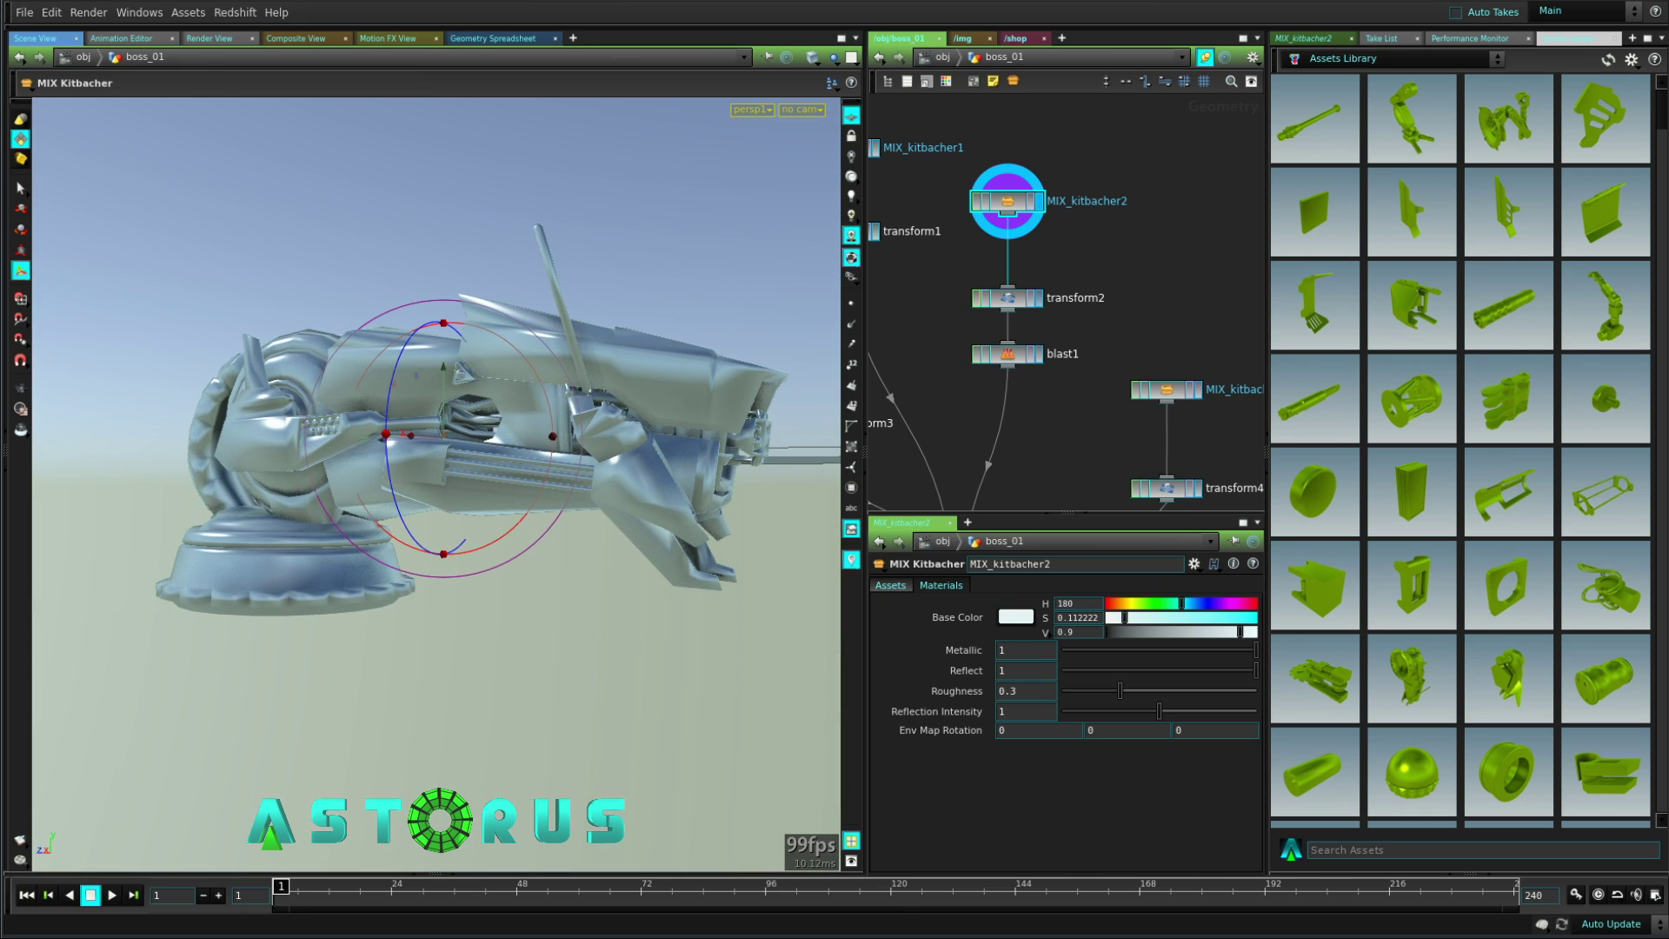
Display the blast1 result and frame the body geometry with its base part removed
middle_drag(1035, 383, 1045, 322)
click(1050, 294)
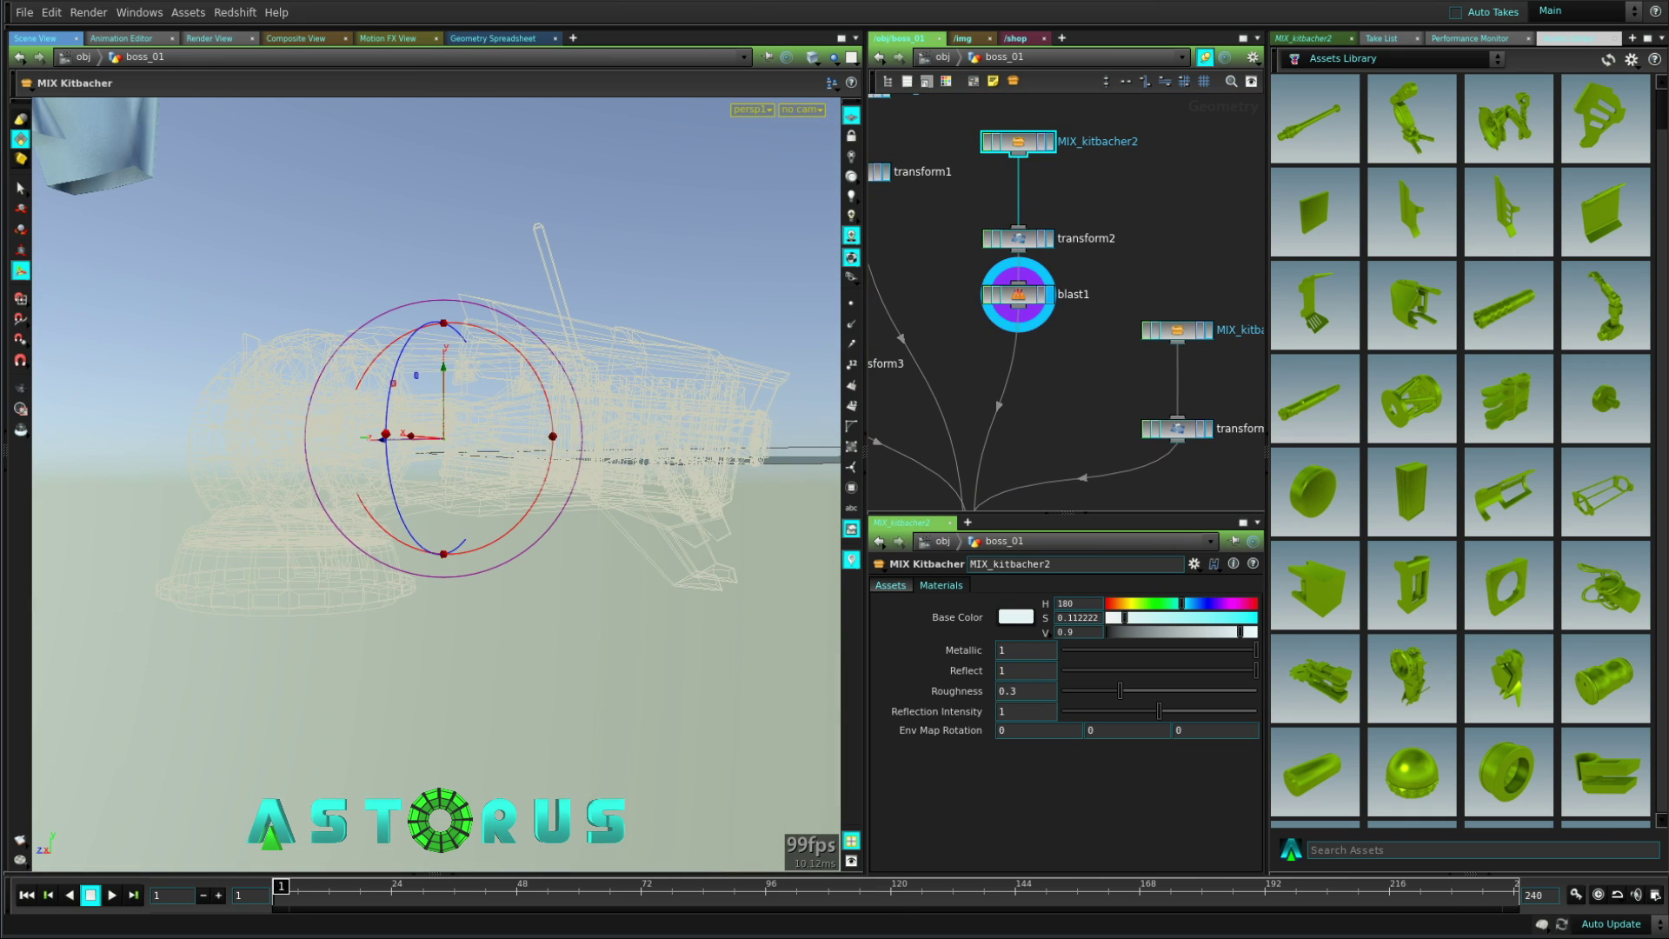
alt+middle_drag(435, 400, 640, 644)
alt+drag(639, 643, 470, 695)
alt+right_drag(469, 695, 348, 557)
mouse_move(348, 556)
alt+mouse_down()
mouse_move(391, 539)
mouse_move(235, 504)
alt+mouse_up()
Display and select normal1 to examine the assembled robot from the side
middle_drag(1034, 426, 1101, 257)
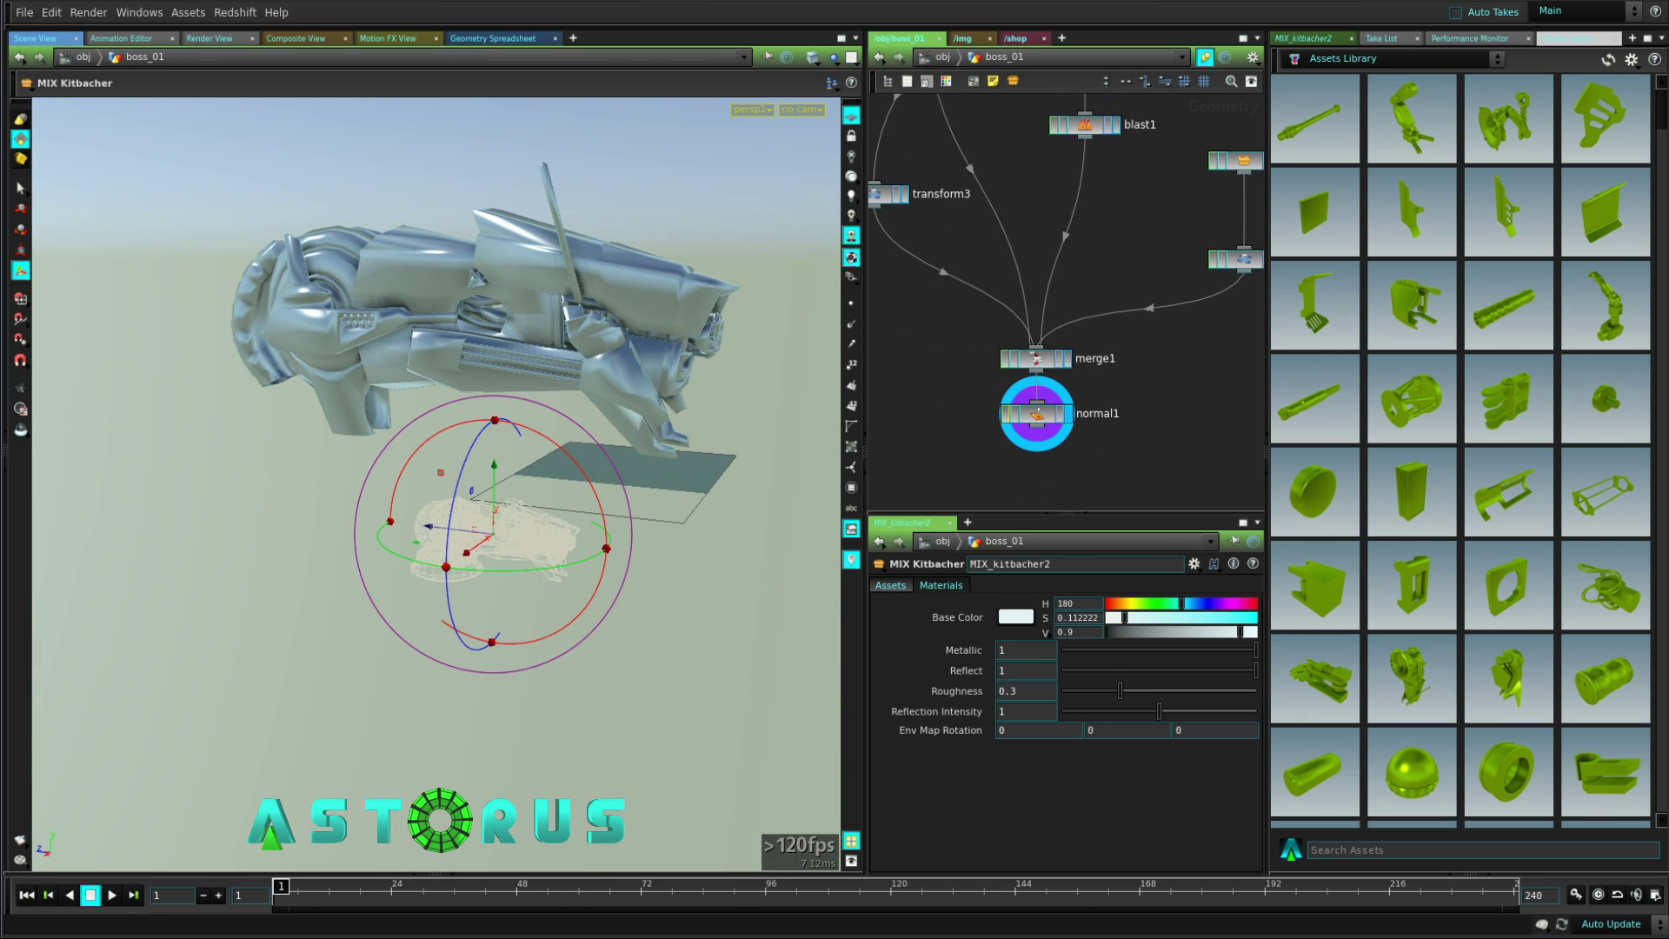
click(1037, 413)
alt+drag(409, 495, 513, 487)
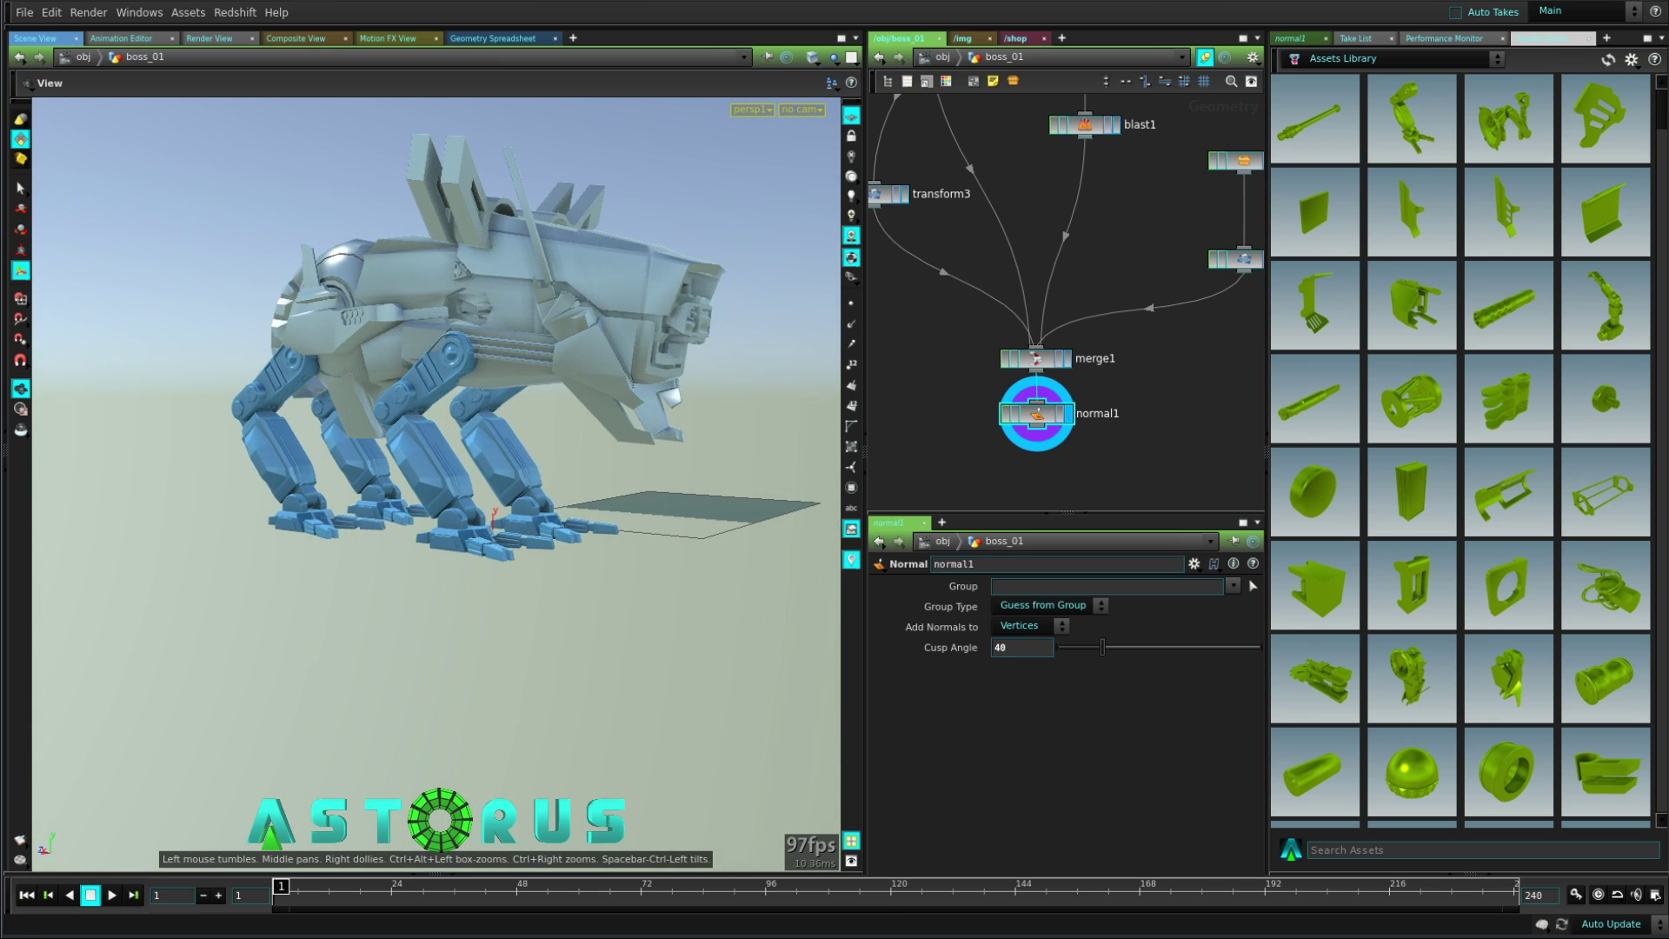
alt+middle_drag(1104, 383, 1036, 402)
mouse_move(547, 478)
alt+mouse_down()
mouse_move(431, 492)
mouse_move(552, 482)
alt+mouse_up()
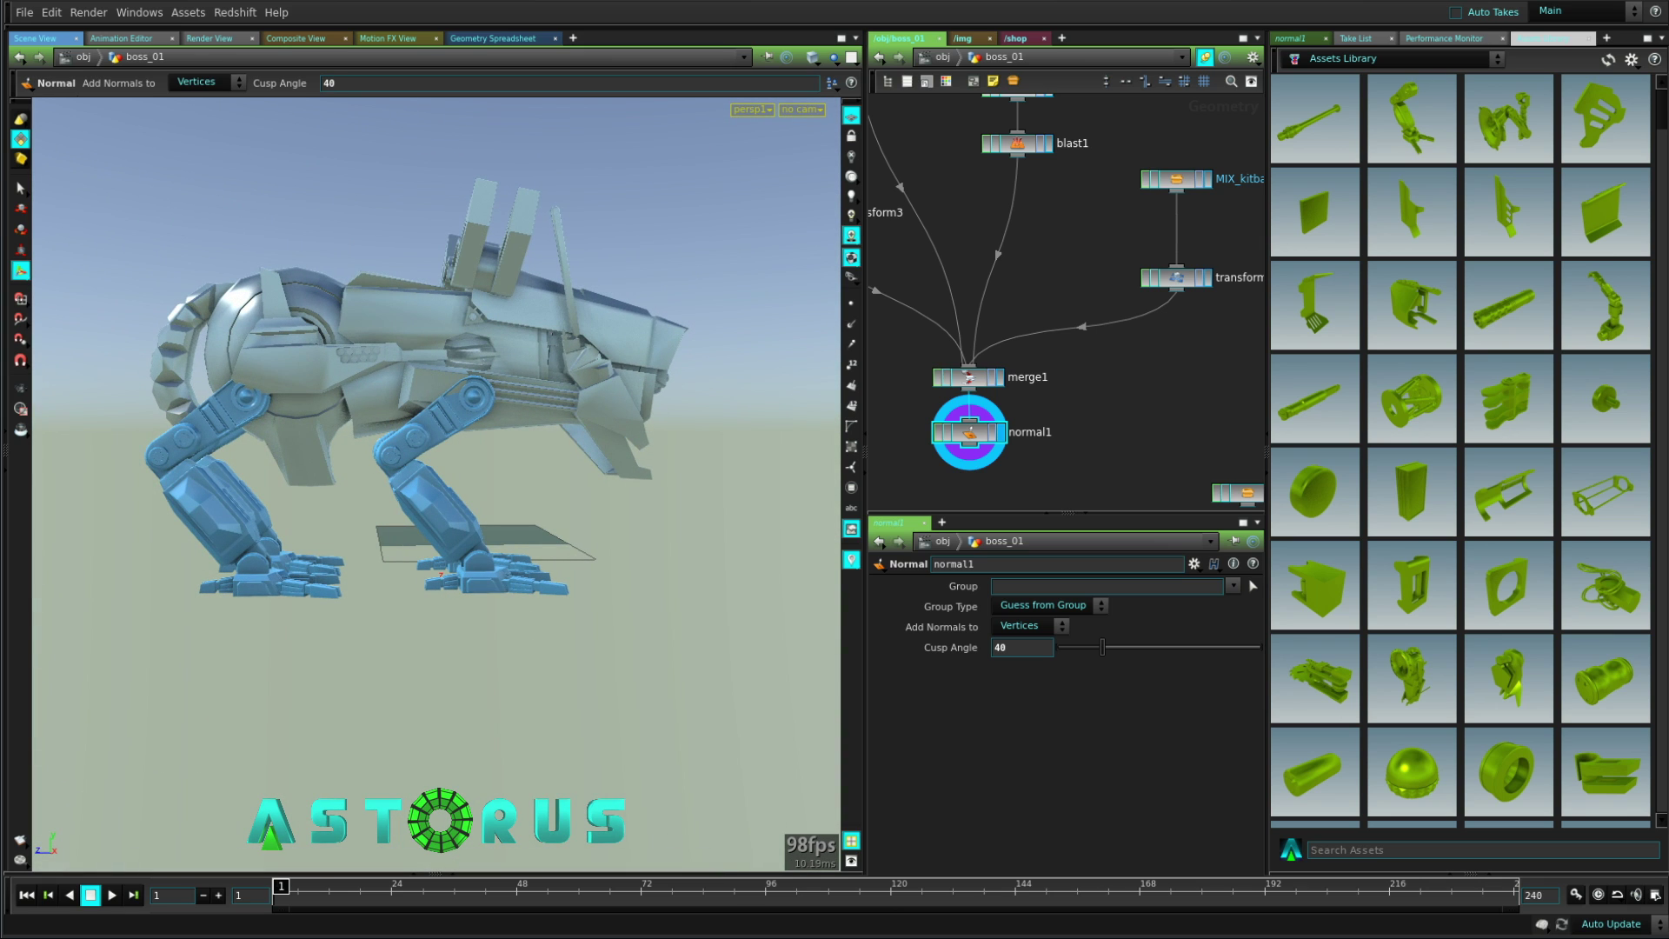
Display MIX_kitbacher3 and zoom in on the small mirrored bracket parts
alt+middle_drag(1156, 374, 956, 416)
key(w)
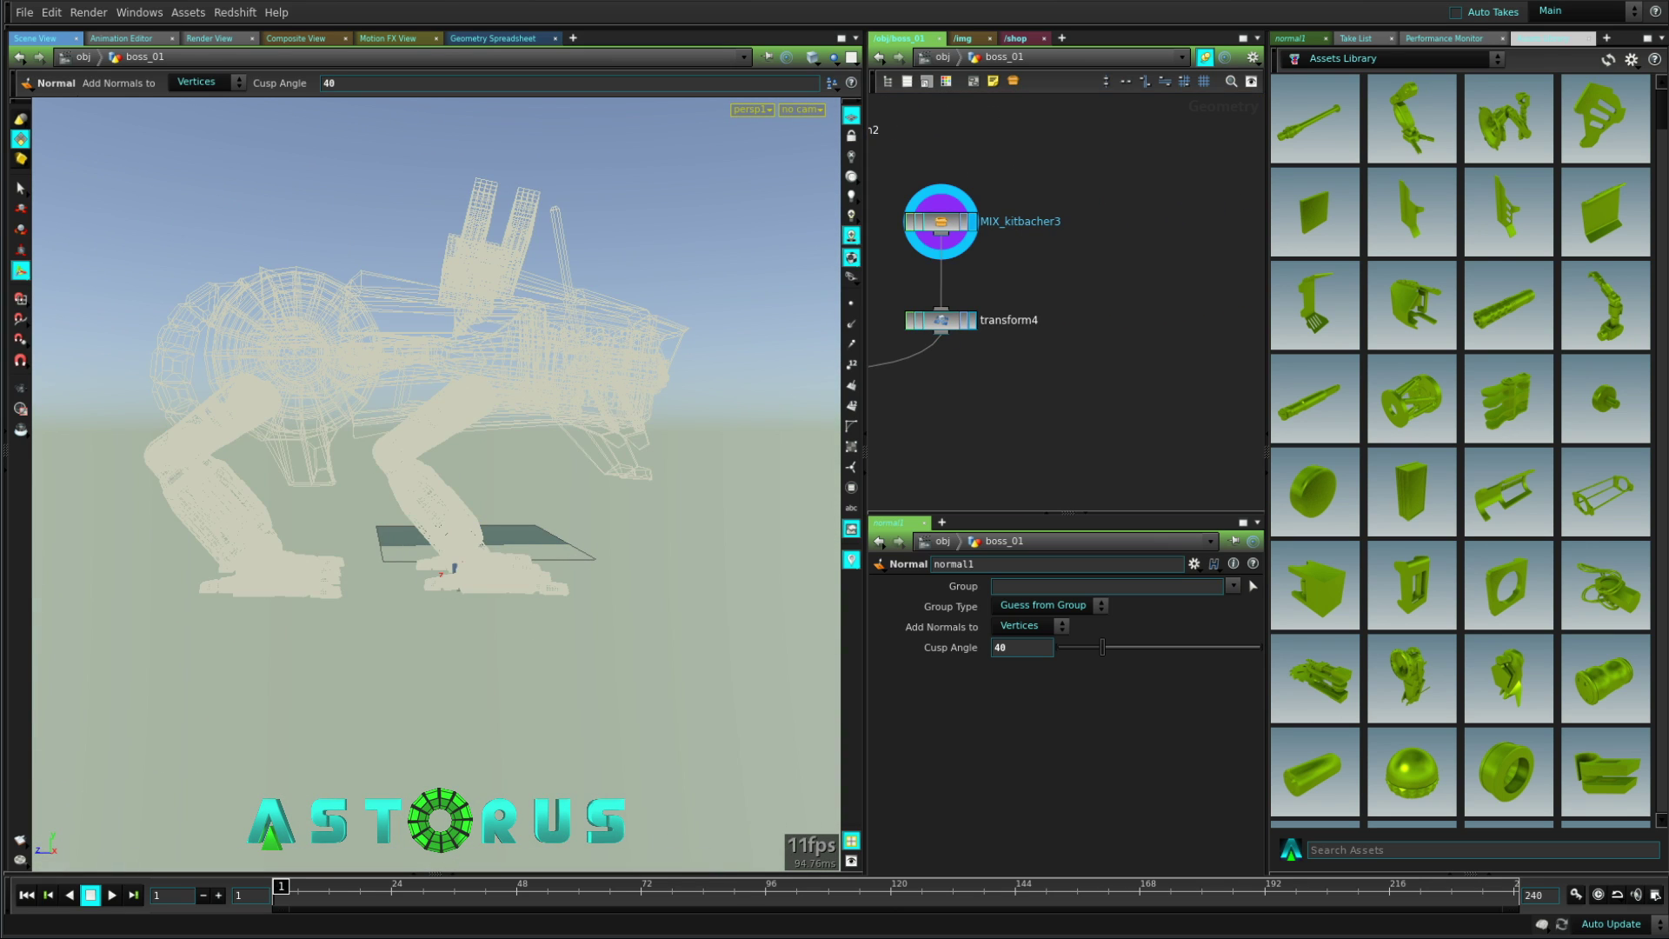
alt+drag(521, 434, 347, 513)
alt+middle_drag(484, 695, 570, 426)
alt+right_drag(487, 434, 609, 574)
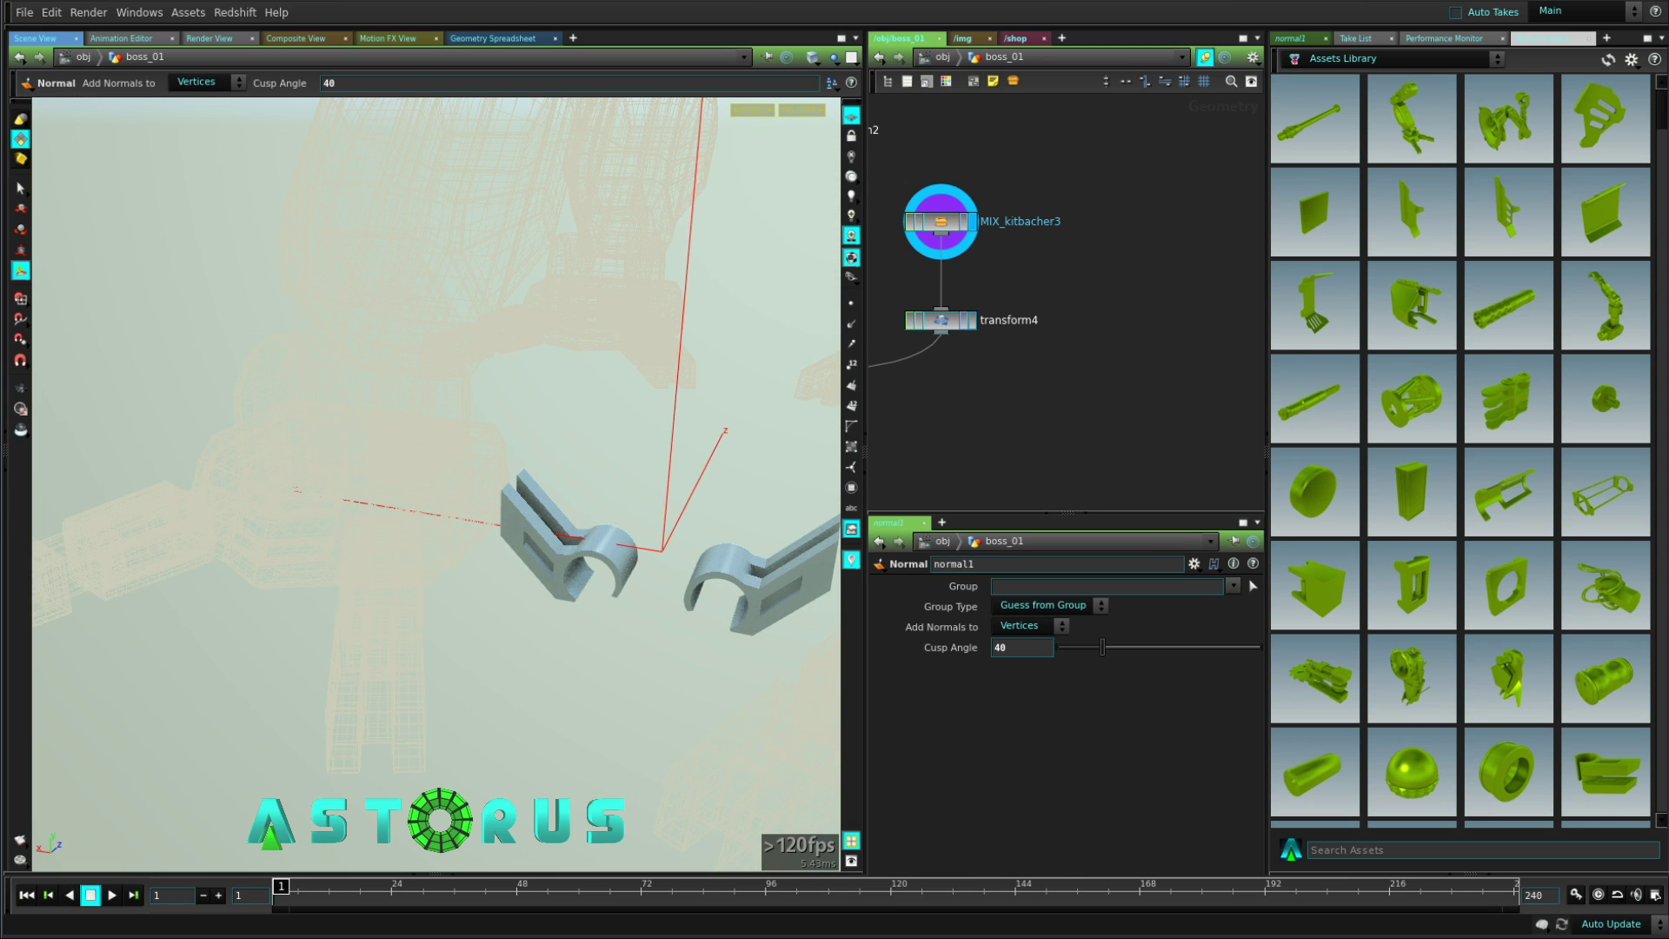
Display normal1 again and frame the complete robot from the front
middle_drag(956, 392, 1226, 224)
click(1035, 308)
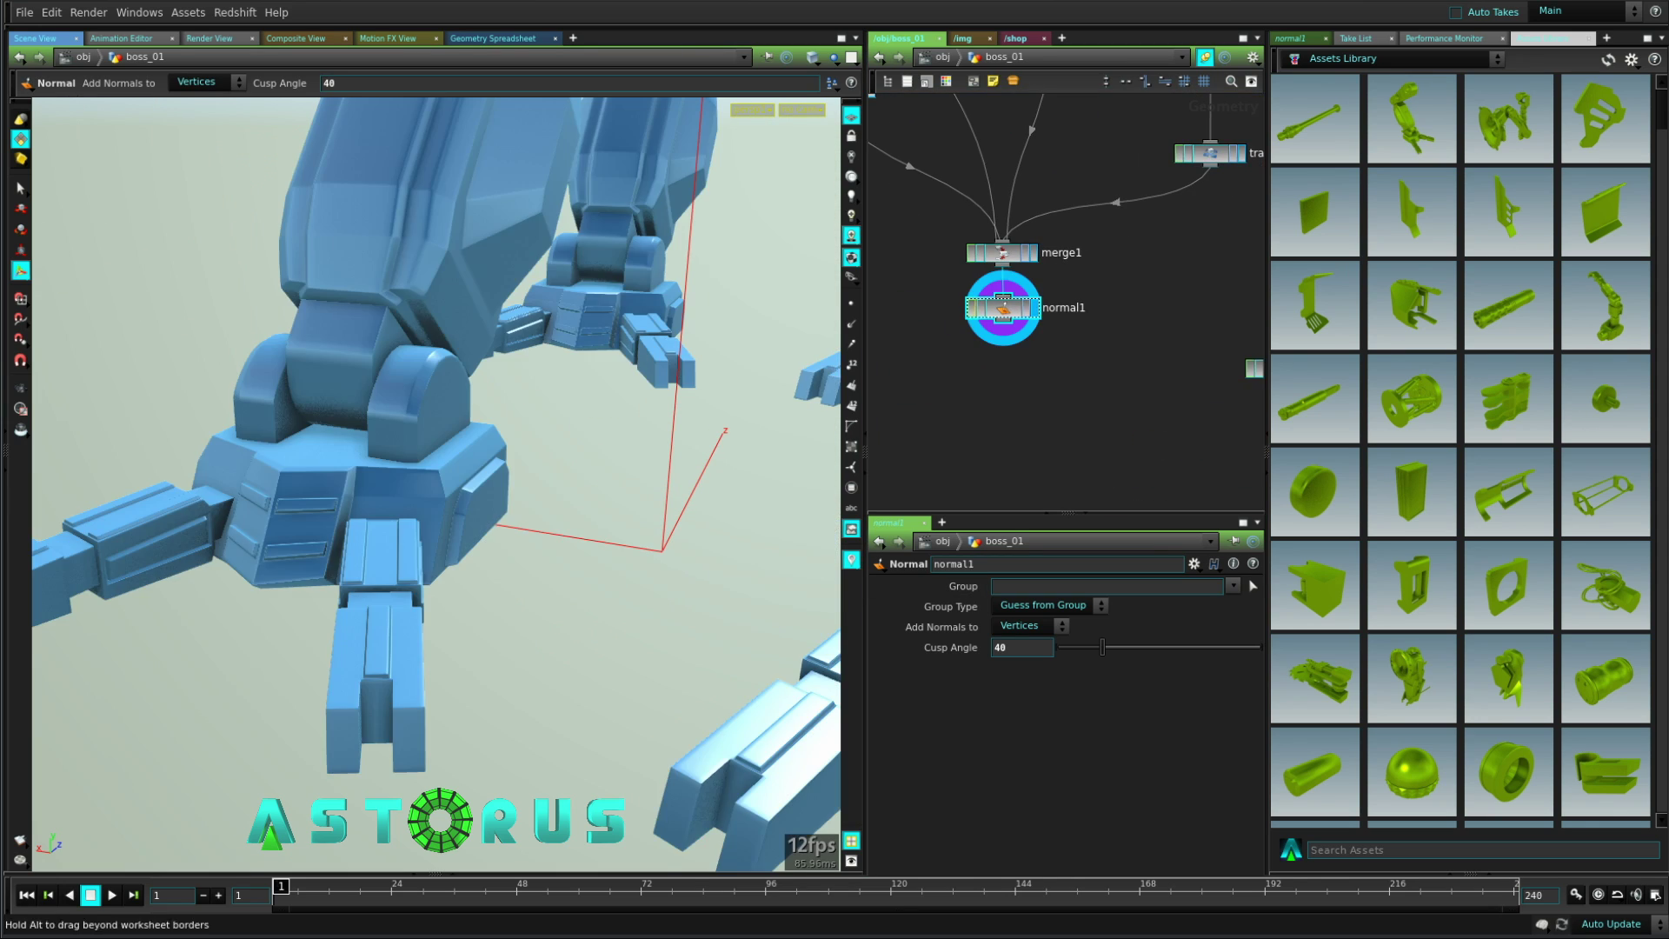
alt+right_drag(522, 539, 383, 417)
alt+drag(522, 487, 391, 473)
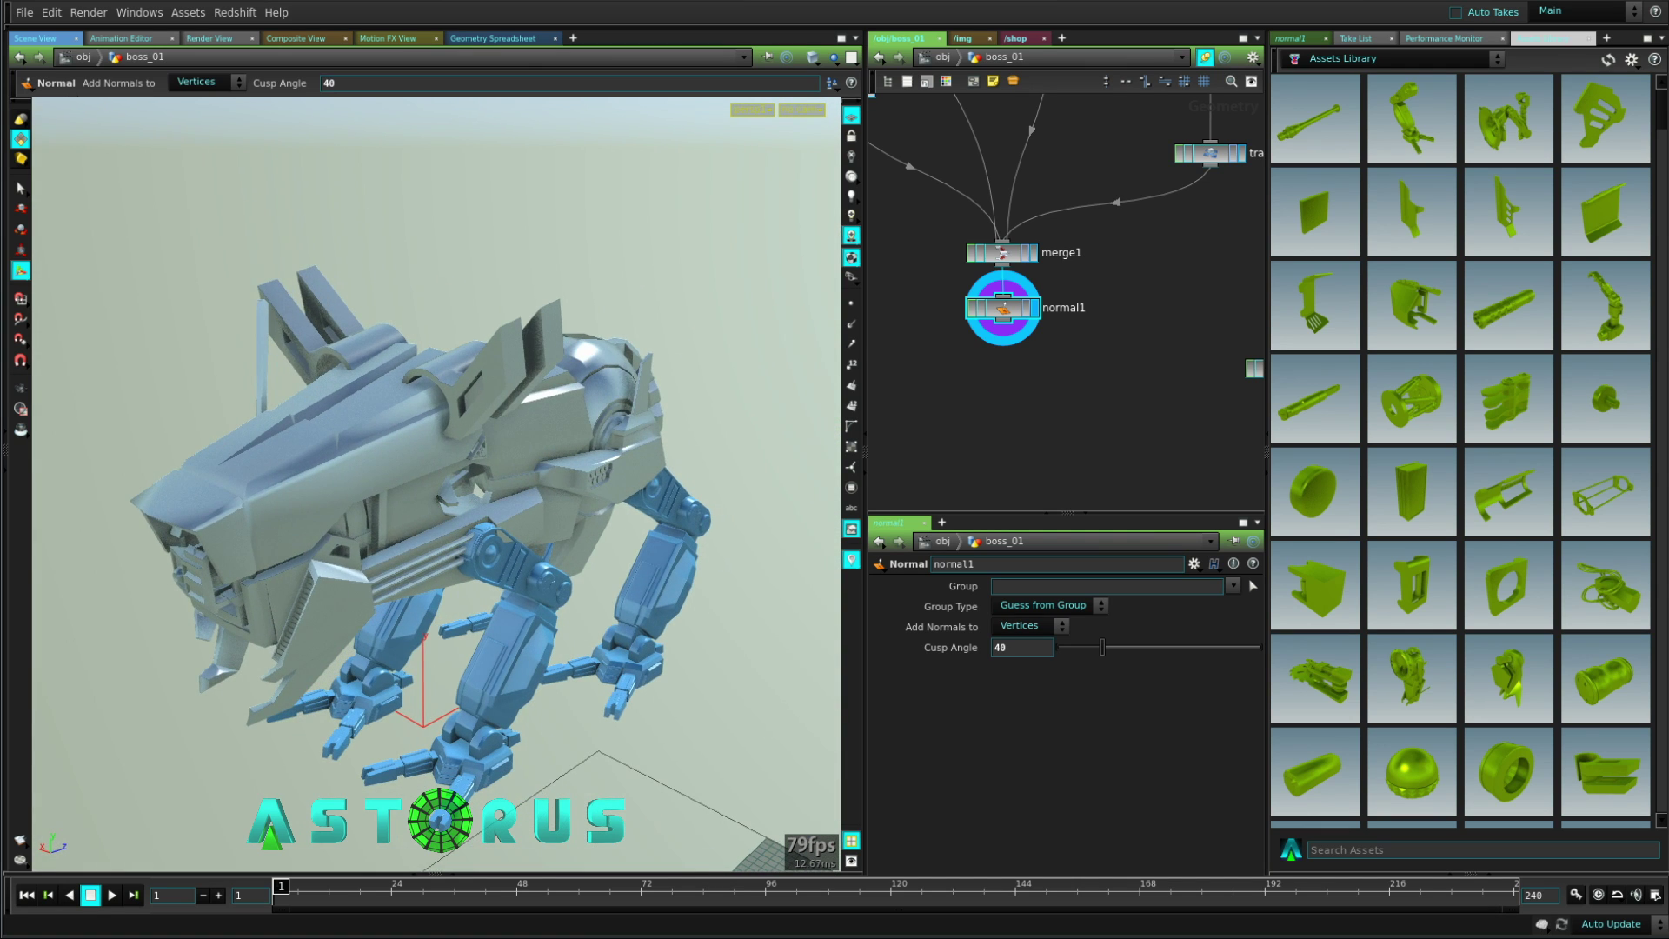